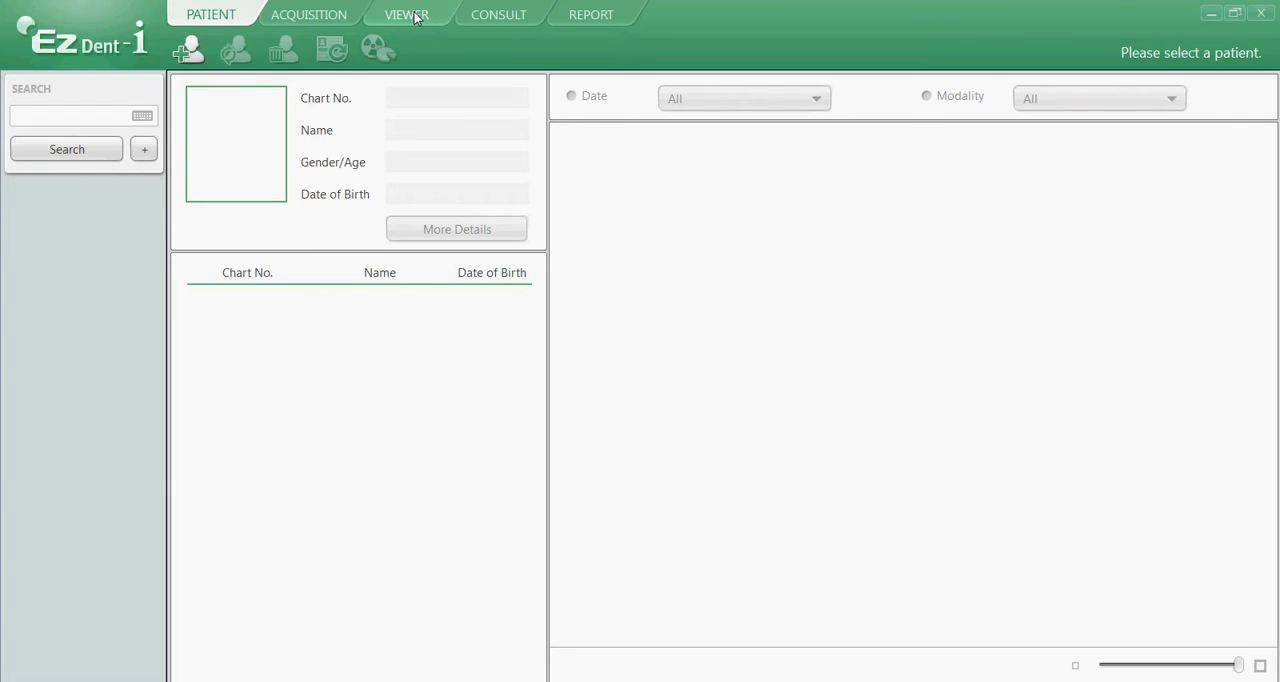
Switch to the image viewer, search for the patient by first name and open the matching record
{"action": "left_click", "coordinate": [416, 18]}
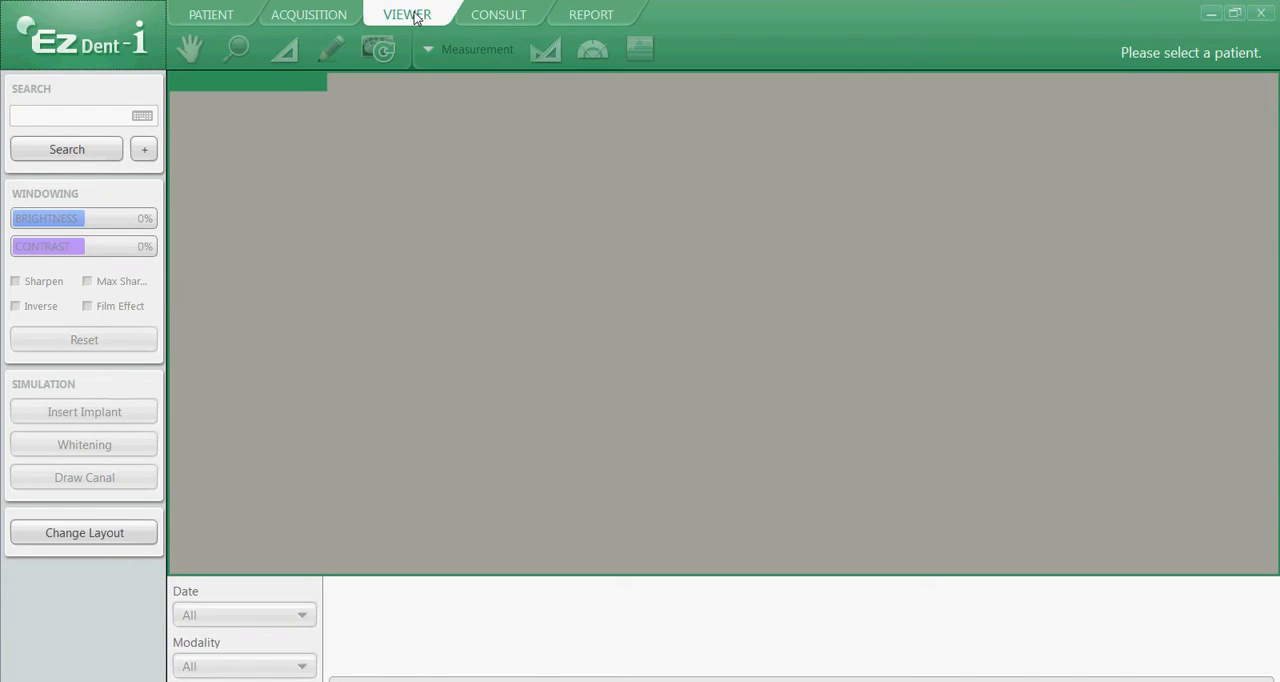
{"action": "left_click", "coordinate": [61, 118]}
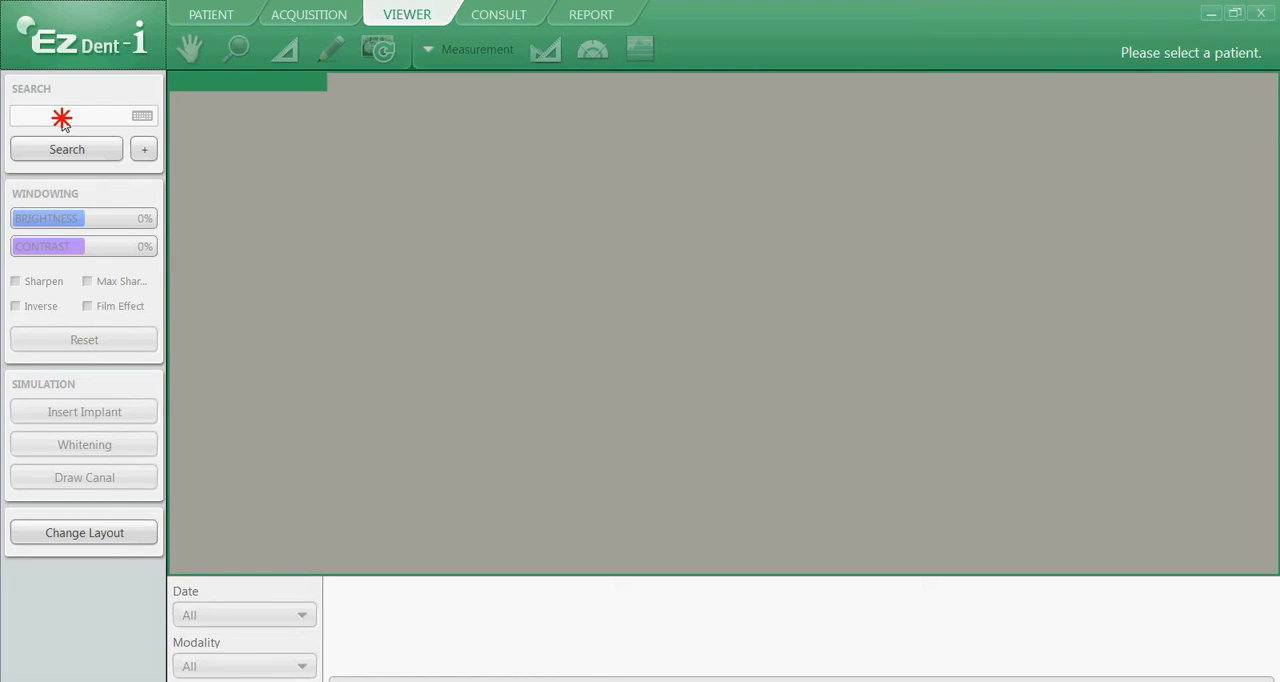
{"action": "type", "text": "peggy"}
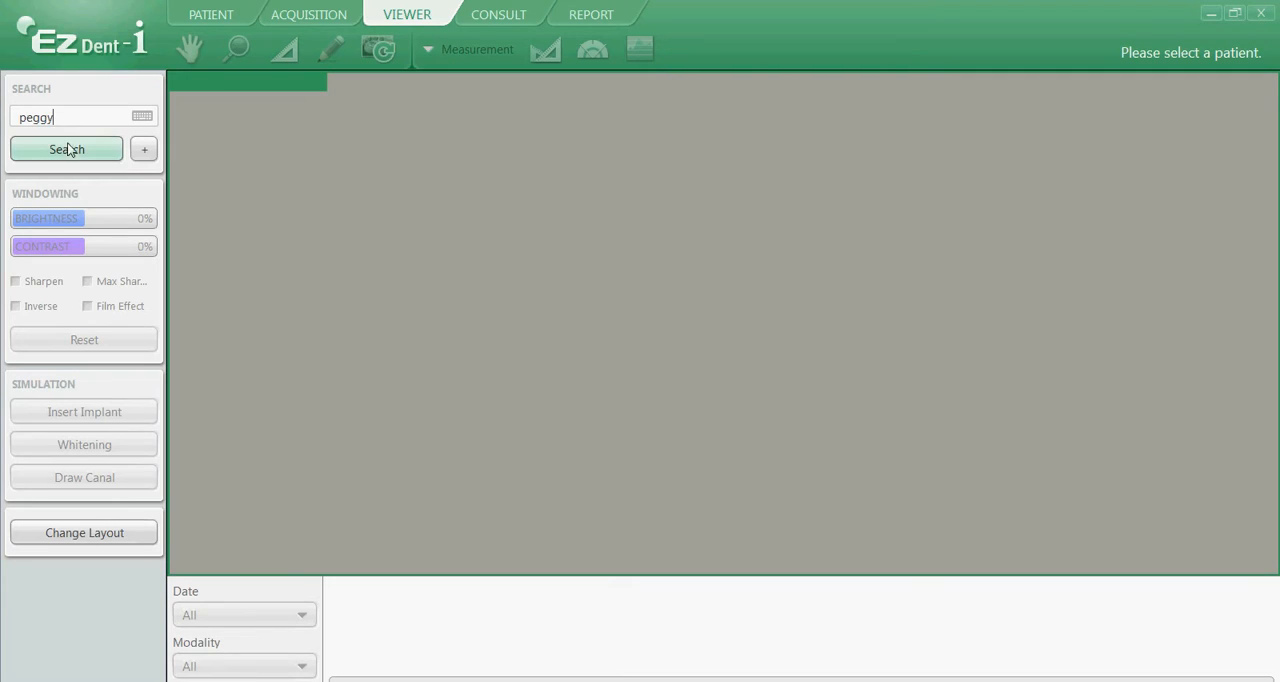
{"action": "left_click", "coordinate": [69, 148]}
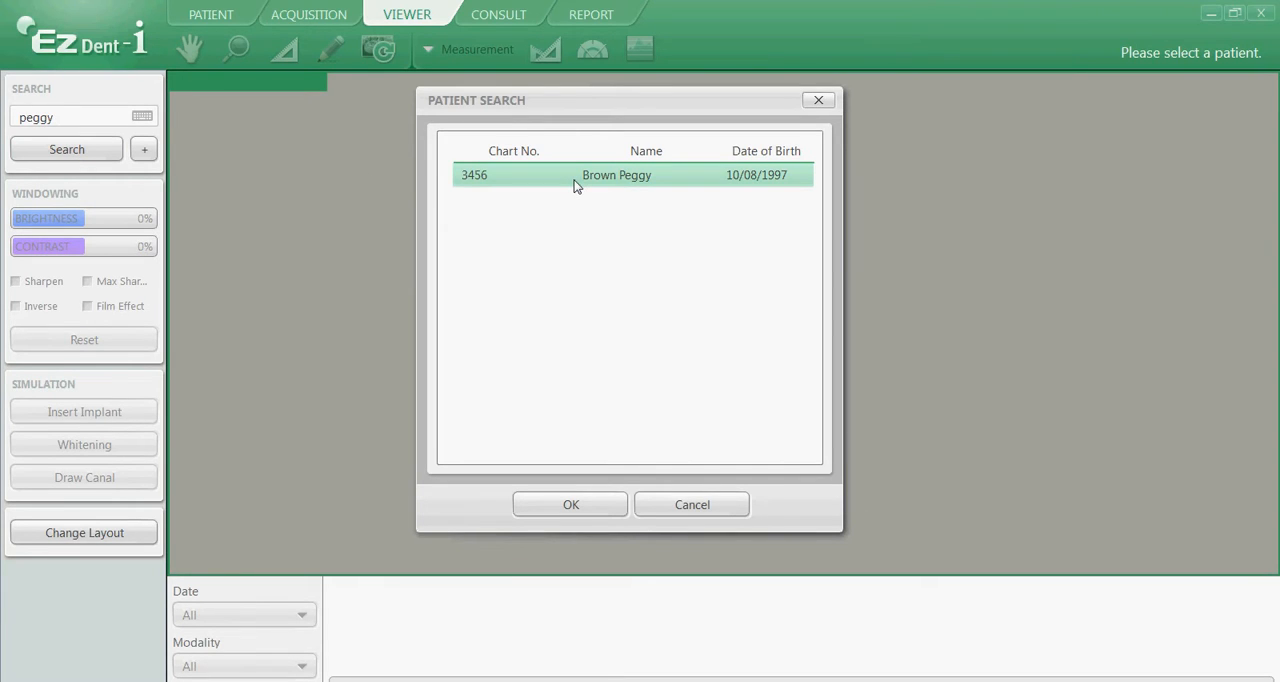
{"action": "double_click", "coordinate": [574, 180]}
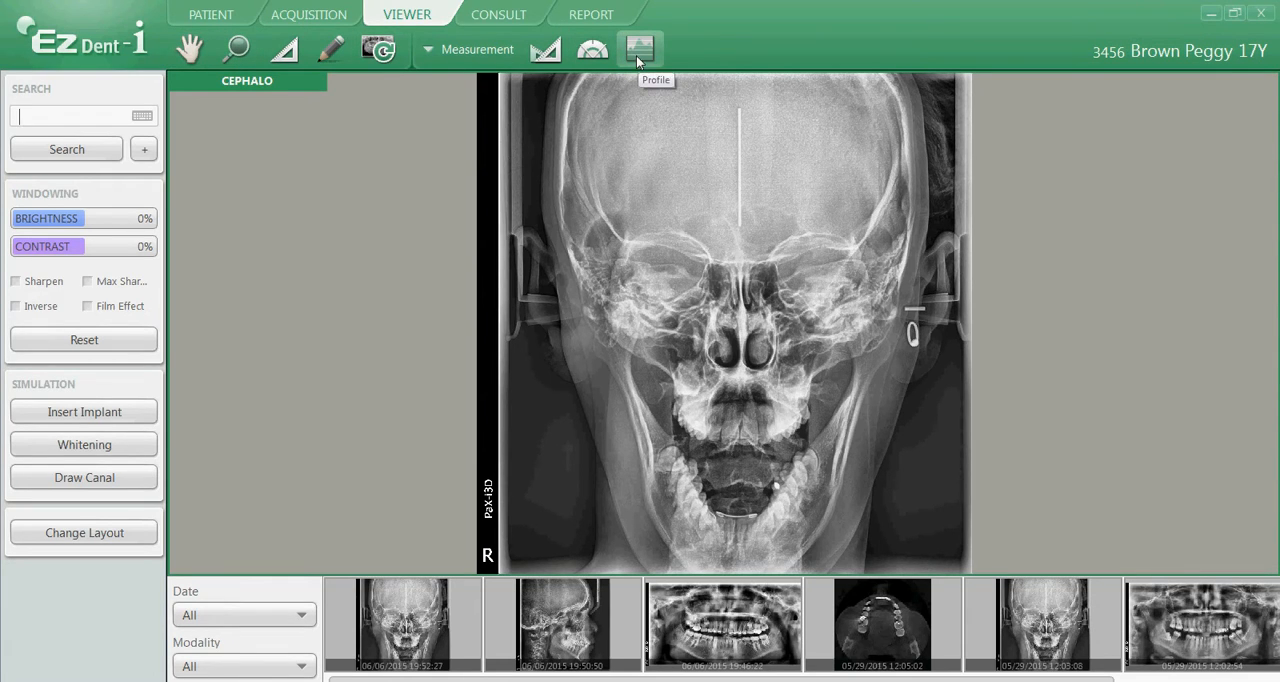
Magnify the frontal cephalometric image and examine the orbits and nasal cavity
{"action": "left_click", "coordinate": [238, 50]}
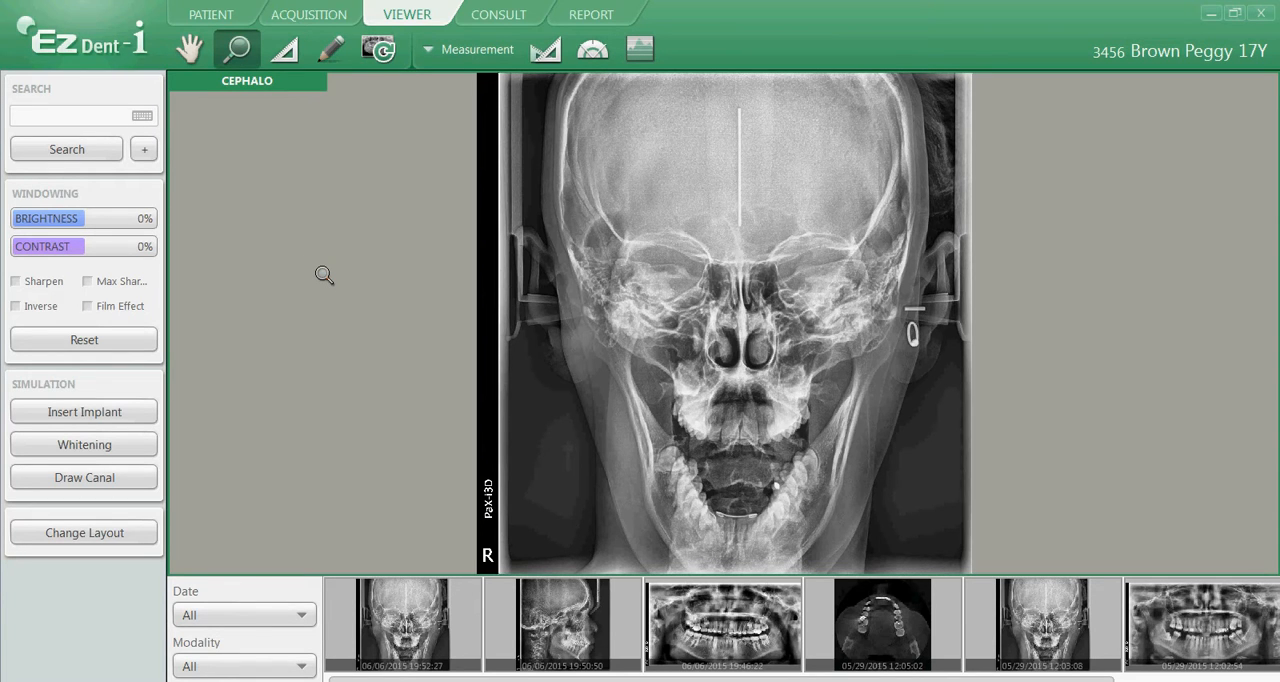
{"action": "left_click_drag", "start_coordinate": [324, 275], "coordinate": [611, 290]}
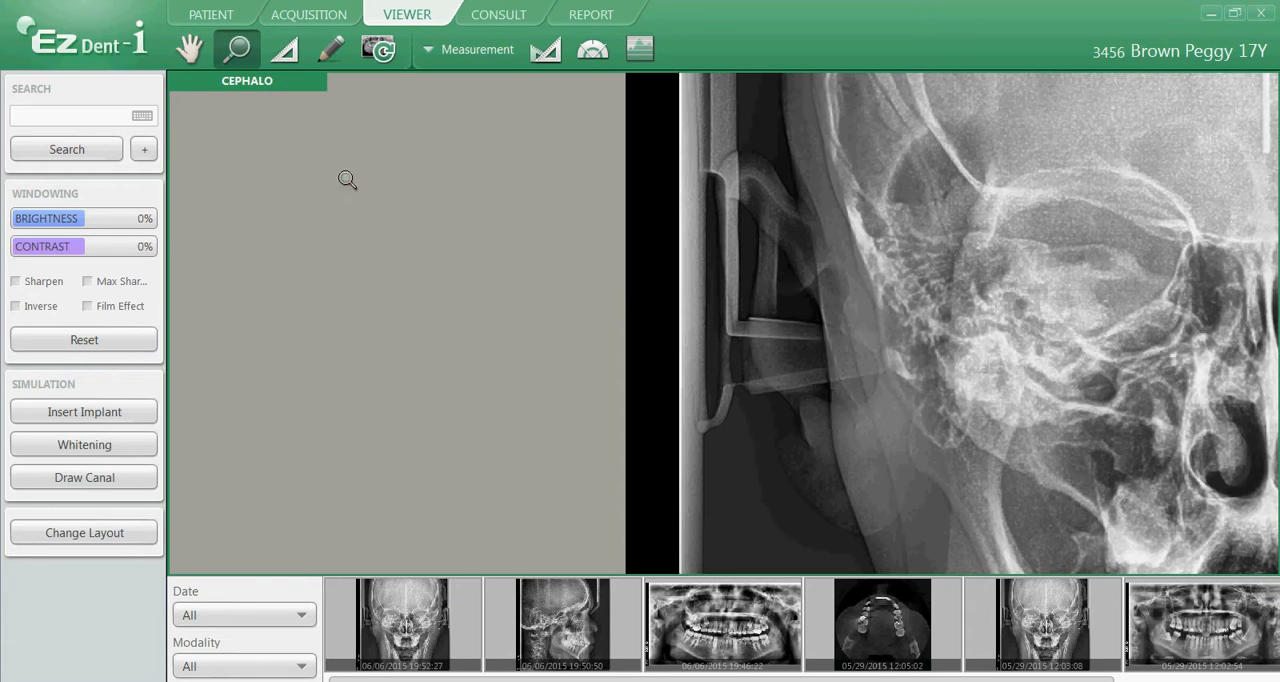
{"action": "left_click", "coordinate": [194, 56]}
{"action": "left_click_drag", "start_coordinate": [1134, 231], "coordinate": [612, 275]}
{"action": "left_click_drag", "start_coordinate": [896, 297], "coordinate": [688, 182]}
{"action": "left_click_drag", "start_coordinate": [693, 414], "coordinate": [751, 309]}
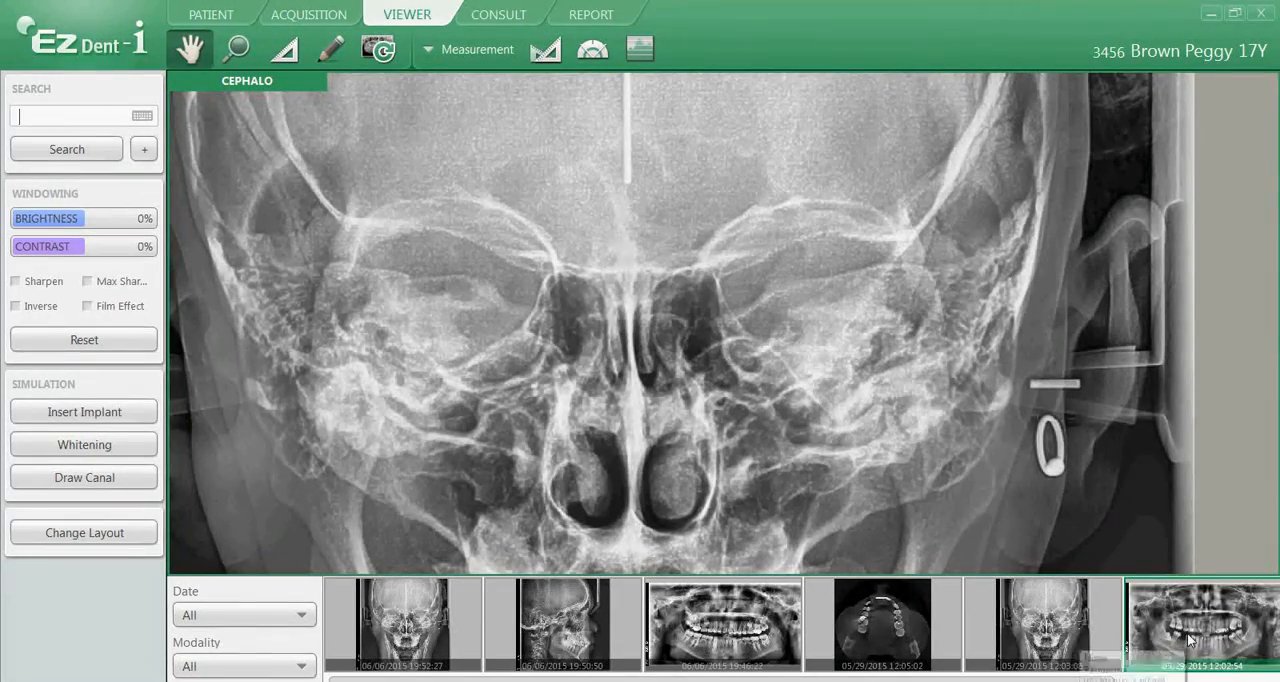
Load the 05/29/2015 panorama and measure the width and depth of the toothless gap in the patient's lower right jaw
{"action": "left_click_drag", "start_coordinate": [1151, 606], "coordinate": [684, 334]}
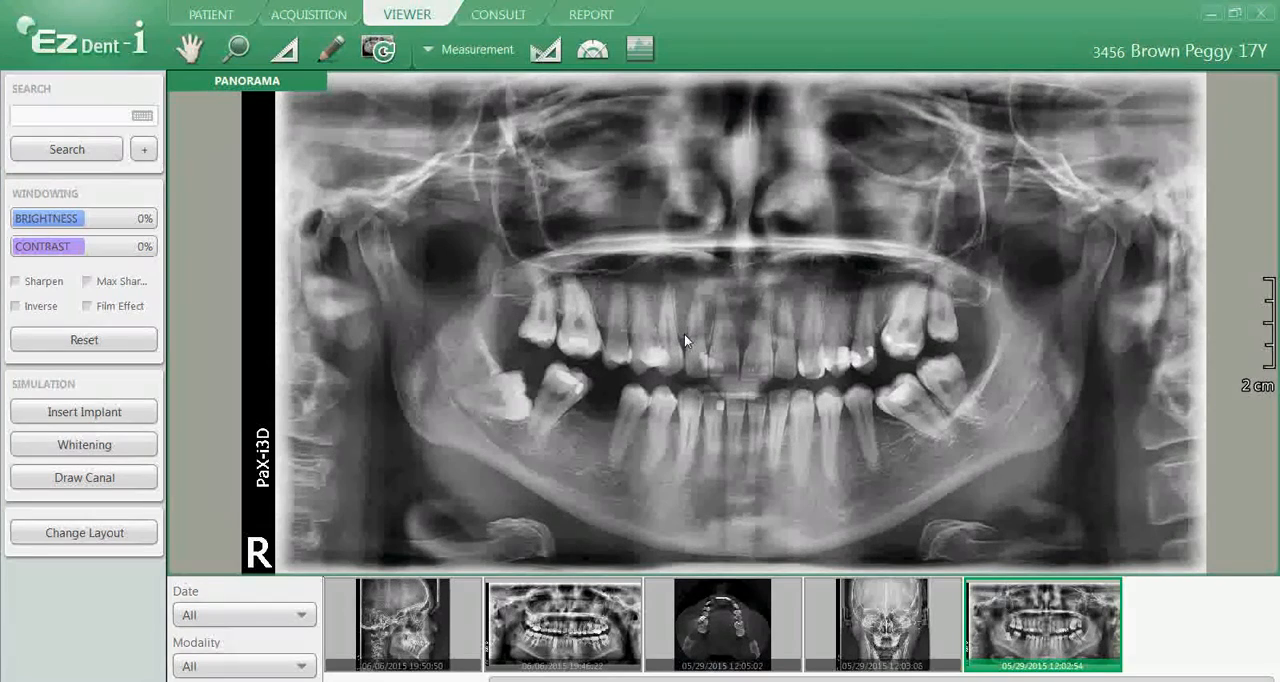
{"action": "left_click", "coordinate": [287, 58]}
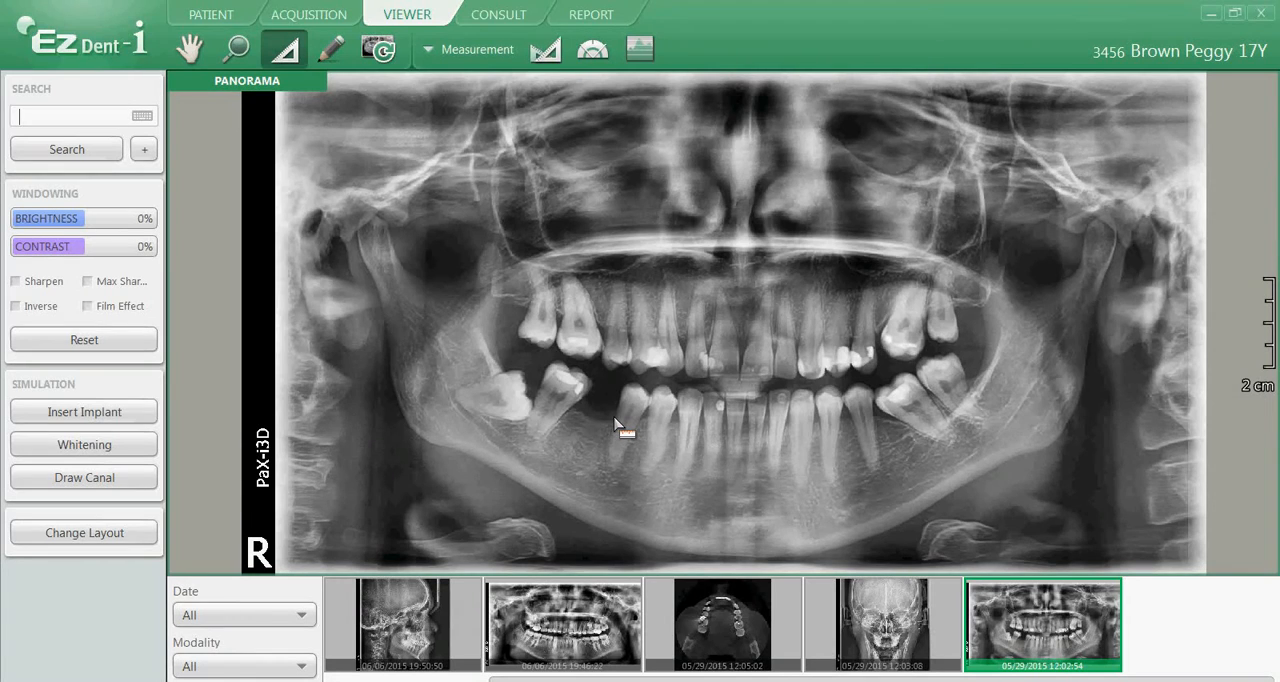
{"action": "left_click_drag", "start_coordinate": [596, 415], "coordinate": [575, 406]}
{"action": "left_click_drag", "start_coordinate": [597, 414], "coordinate": [569, 471]}
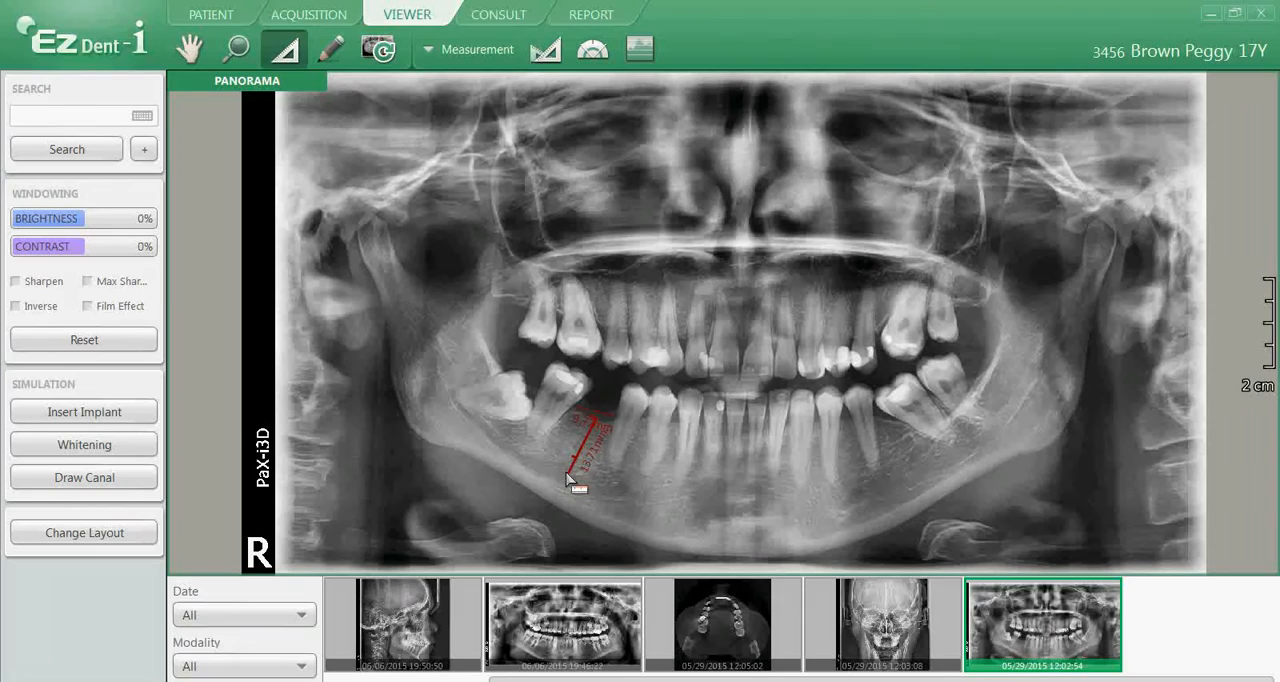
{"action": "left_click", "coordinate": [567, 473]}
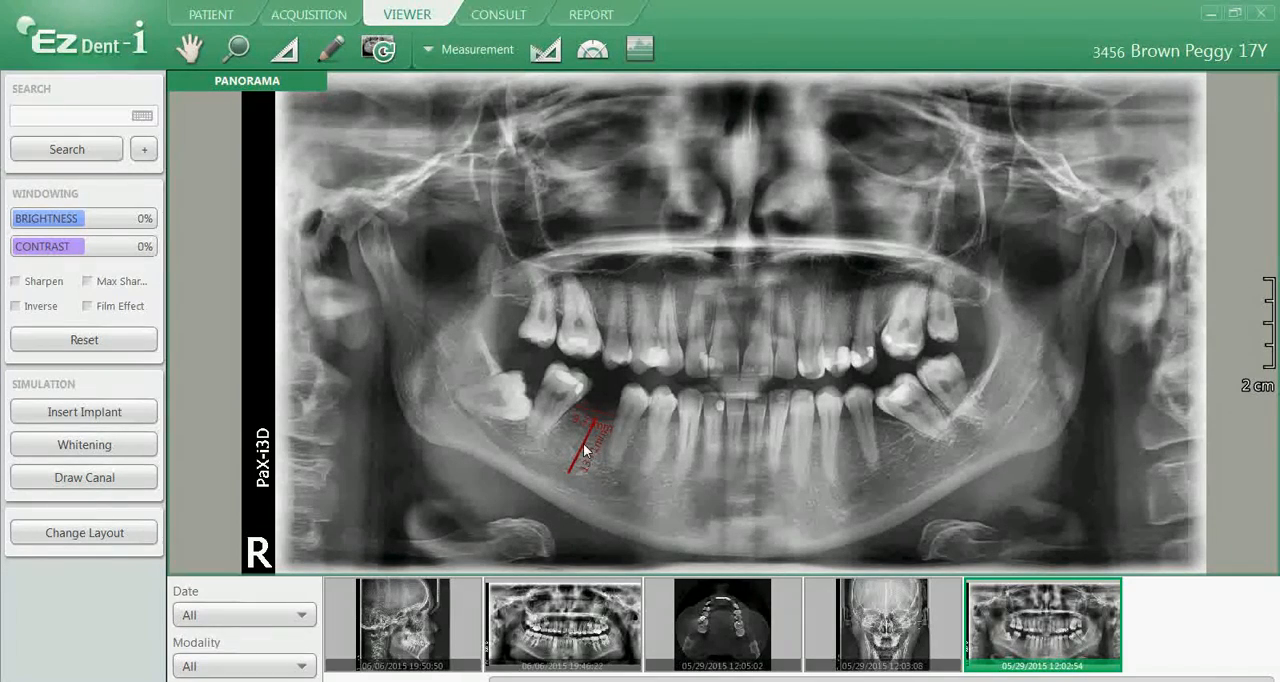
Insert an implant with occlusal 3.7 and length 11.5 along the depth measurement in the lower right gap
{"action": "right_click", "coordinate": [585, 450]}
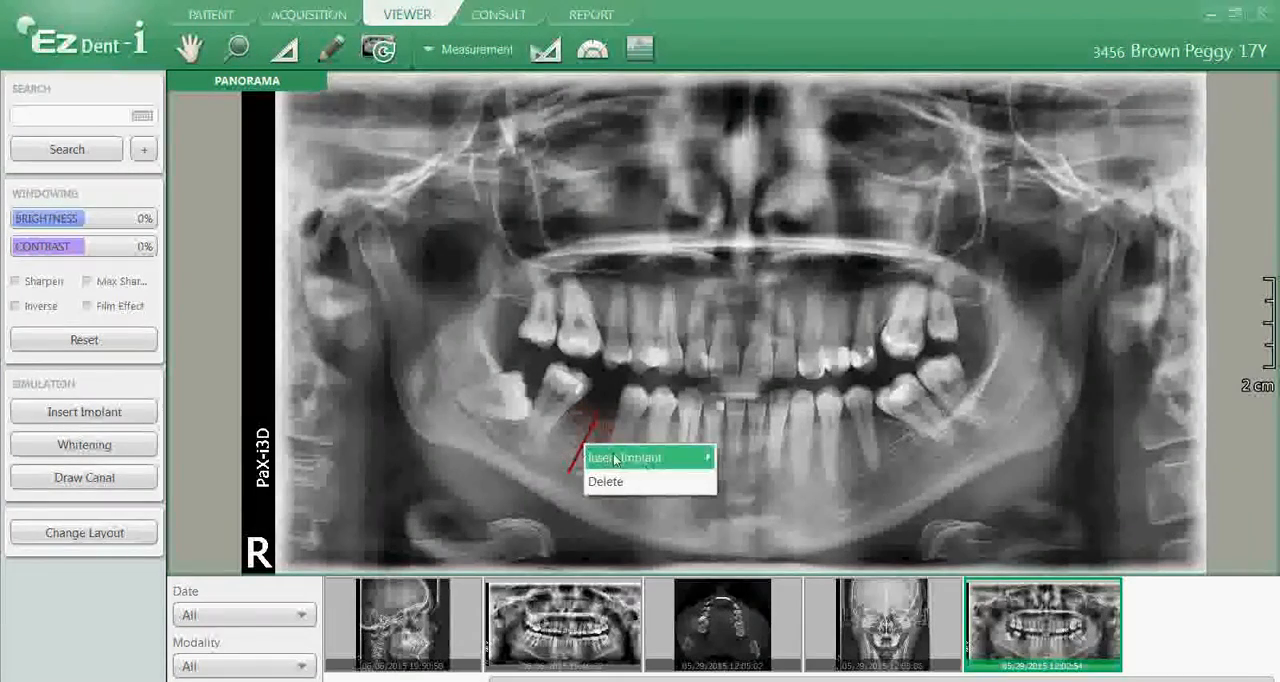
{"action": "mouse_move", "coordinate": [616, 459]}
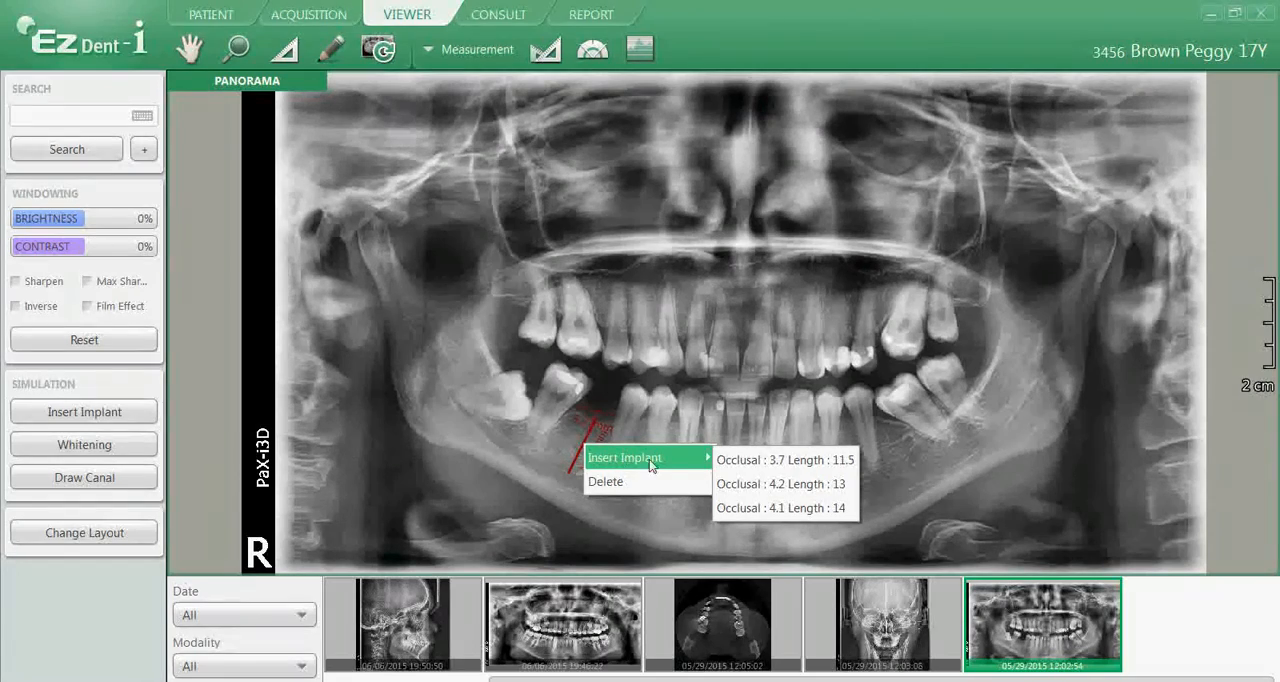
{"action": "left_click", "coordinate": [753, 466]}
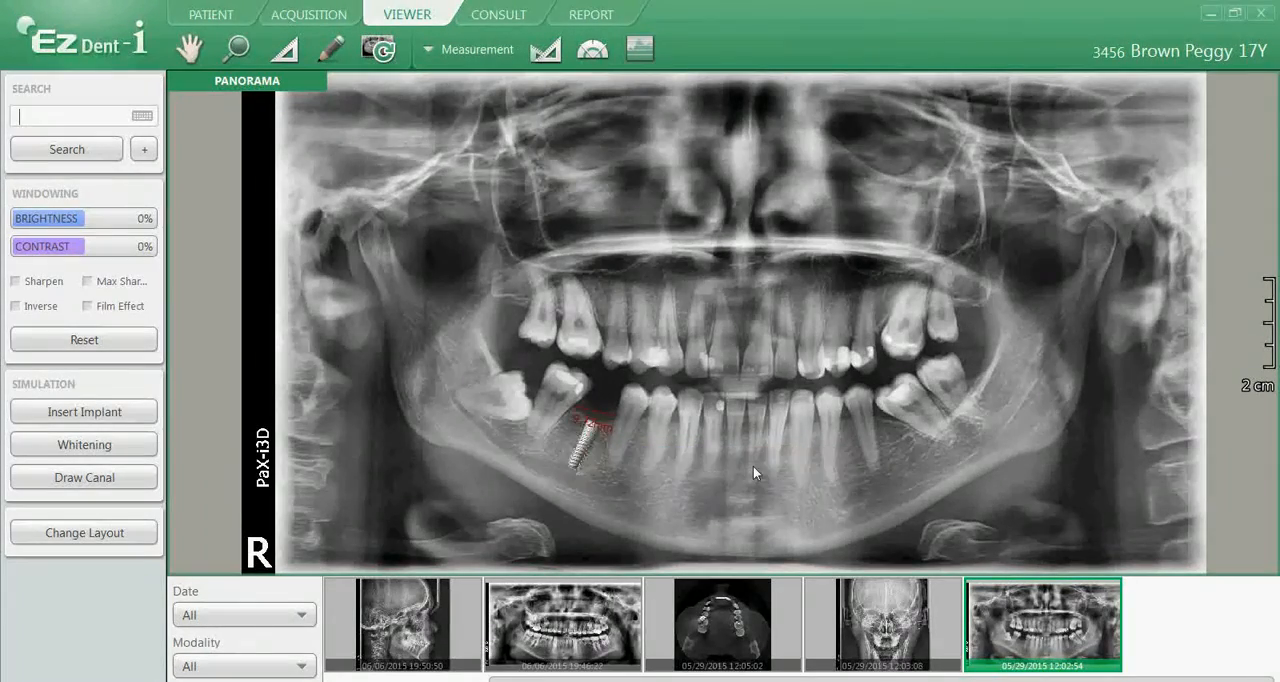
{"action": "left_click", "coordinate": [579, 447]}
Draw freehand circles around the impacted lower right wisdom tooth and the rearmost upper left molar
{"action": "left_click", "coordinate": [336, 50]}
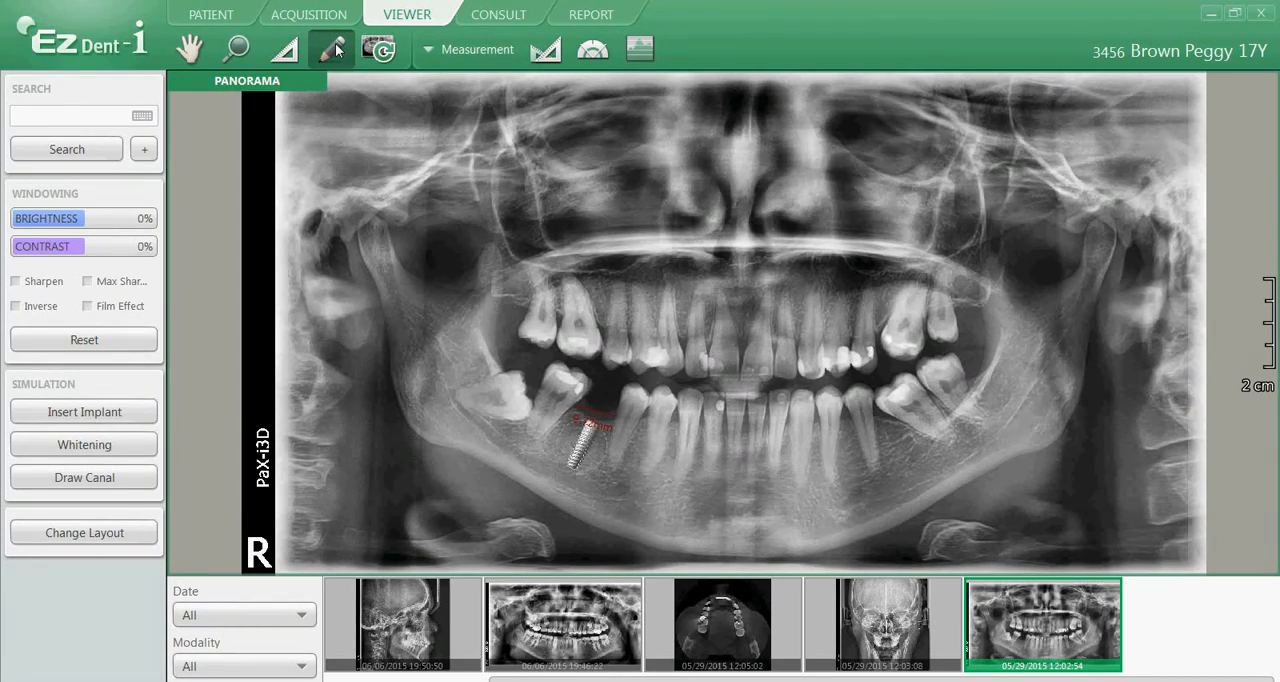
{"action": "mouse_move", "coordinate": [540, 368]}
{"action": "left_mouse_down"}
{"action": "mouse_move", "coordinate": [485, 357]}
{"action": "mouse_move", "coordinate": [434, 394]}
{"action": "mouse_move", "coordinate": [449, 423]}
{"action": "mouse_move", "coordinate": [523, 432]}
{"action": "mouse_move", "coordinate": [538, 360]}
{"action": "left_mouse_up"}
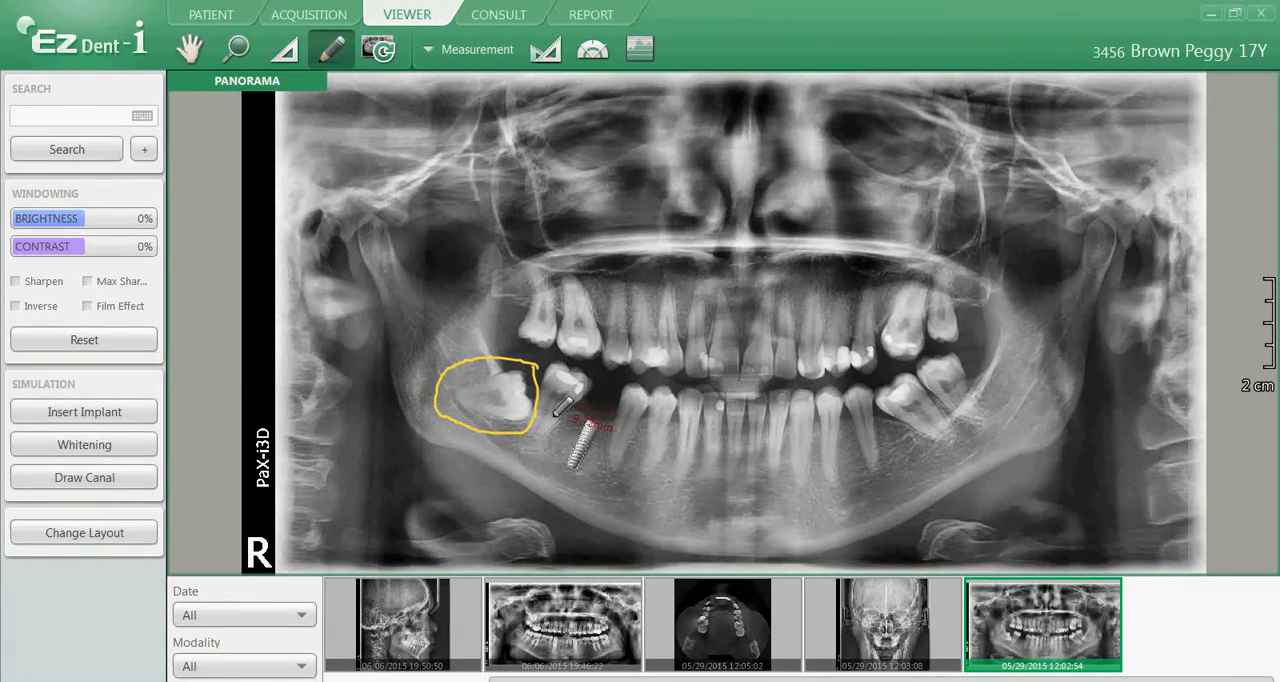
{"action": "mouse_move", "coordinate": [985, 275]}
{"action": "left_mouse_down"}
{"action": "mouse_move", "coordinate": [978, 263]}
{"action": "mouse_move", "coordinate": [917, 310]}
{"action": "mouse_move", "coordinate": [943, 337]}
{"action": "mouse_move", "coordinate": [989, 331]}
{"action": "mouse_move", "coordinate": [986, 264]}
{"action": "left_mouse_up"}
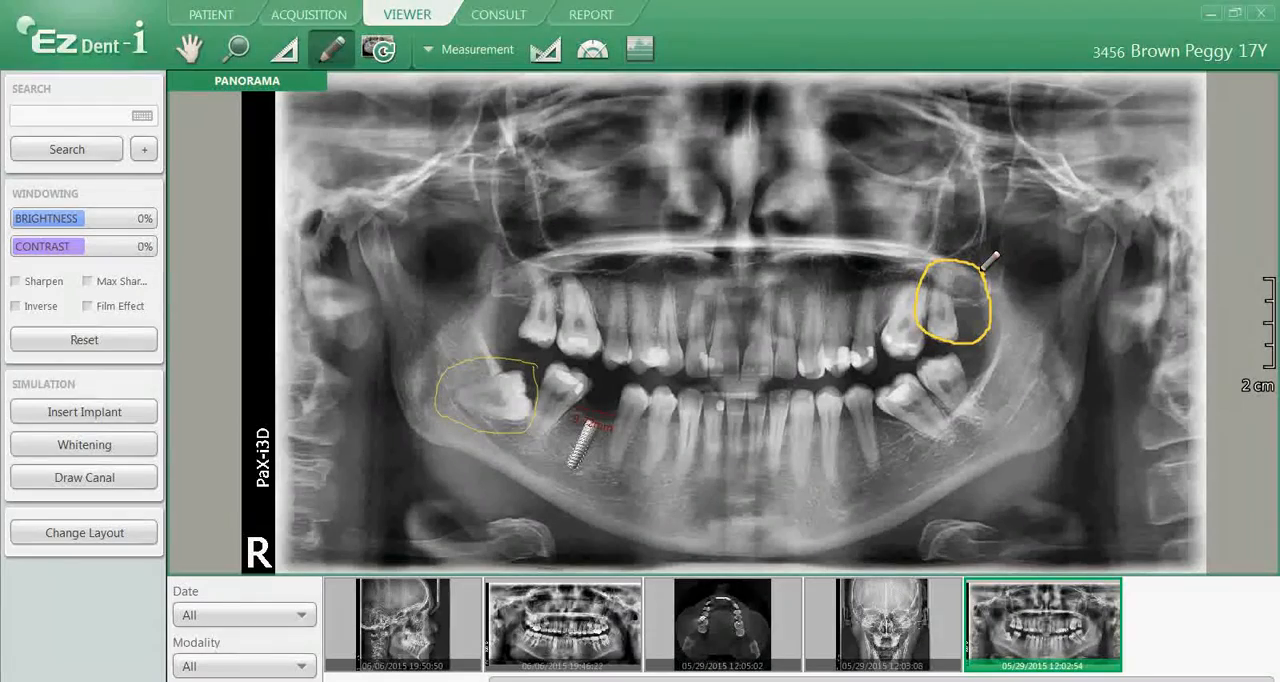
{"action": "right_click", "coordinate": [982, 271]}
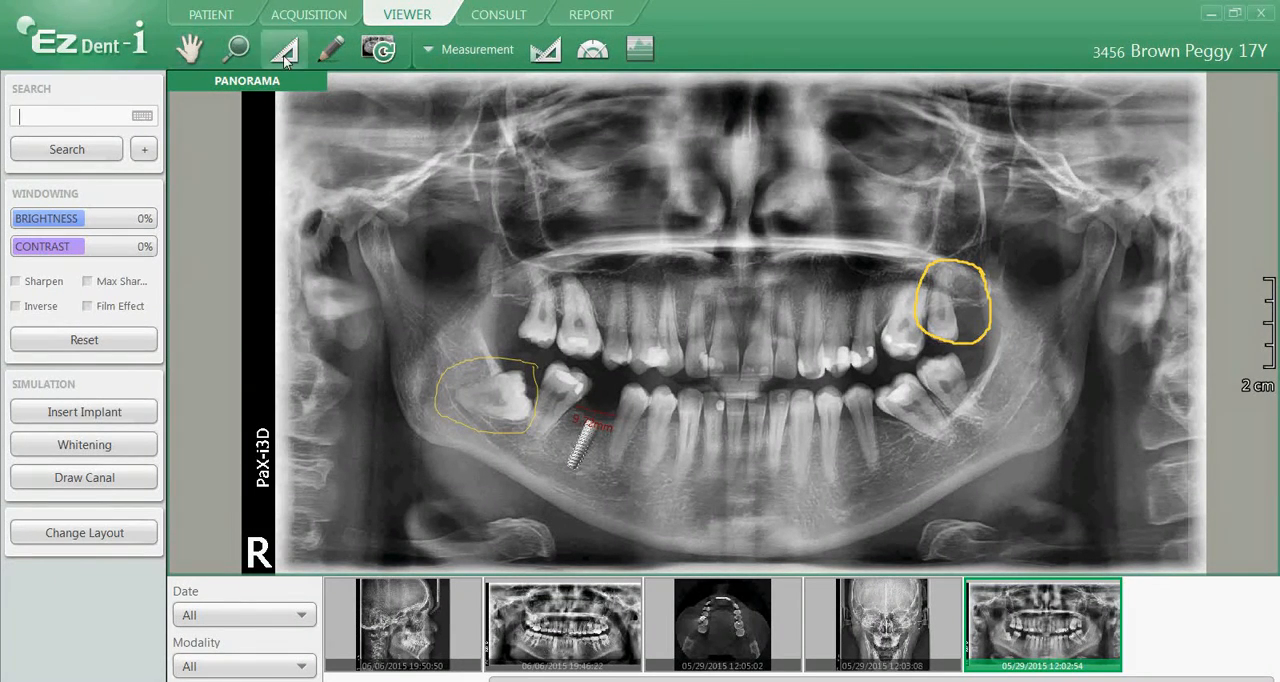
Open the Magnifier over the upper front teeth and view them at 120% and 190%
{"action": "left_click", "coordinate": [472, 55]}
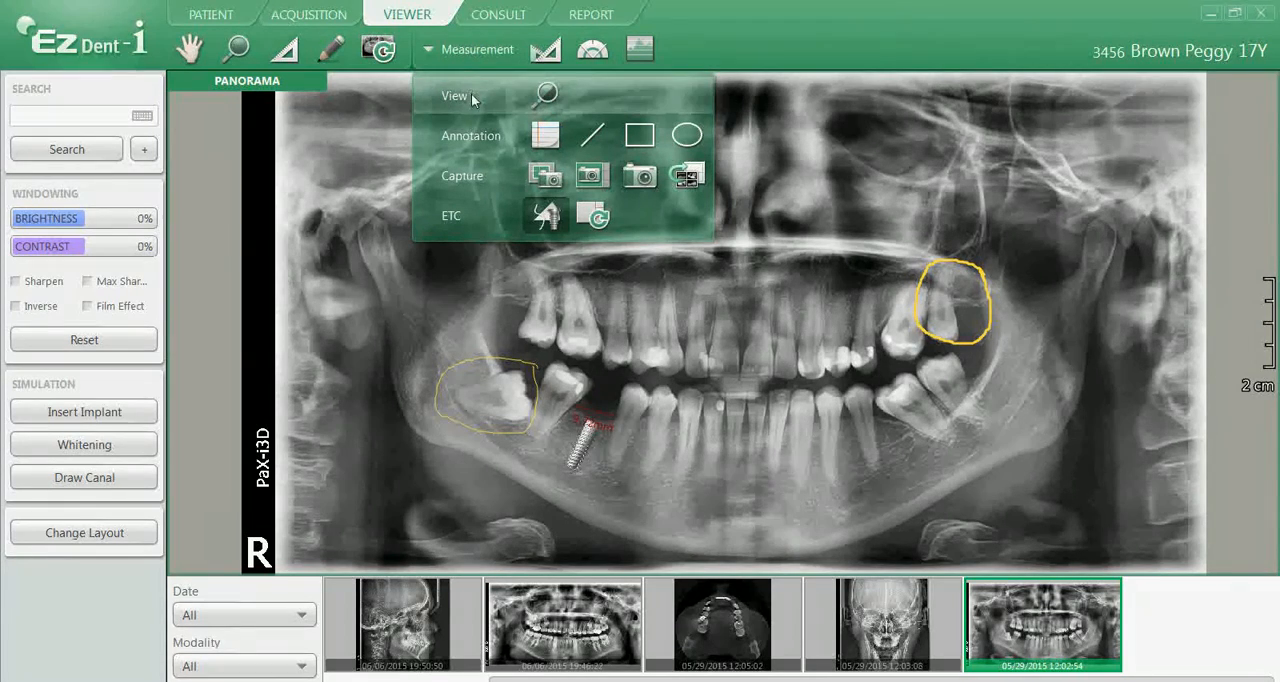
{"action": "left_click", "coordinate": [547, 96]}
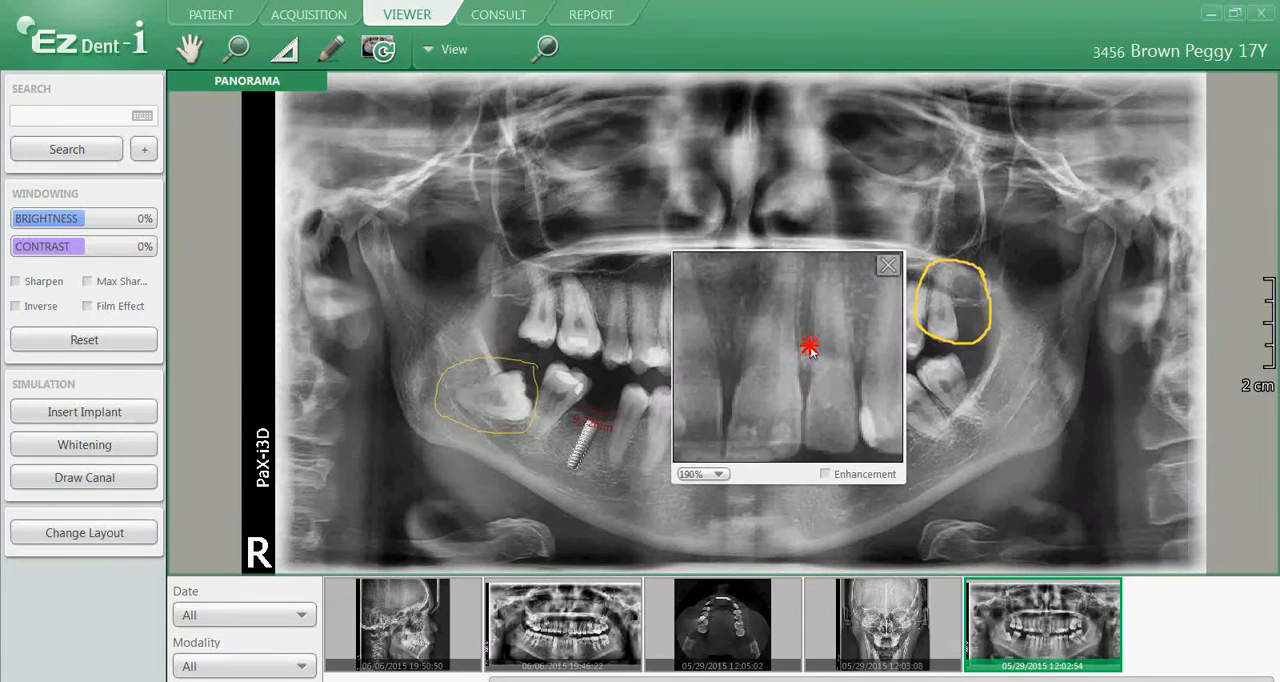
{"action": "left_click", "coordinate": [716, 470]}
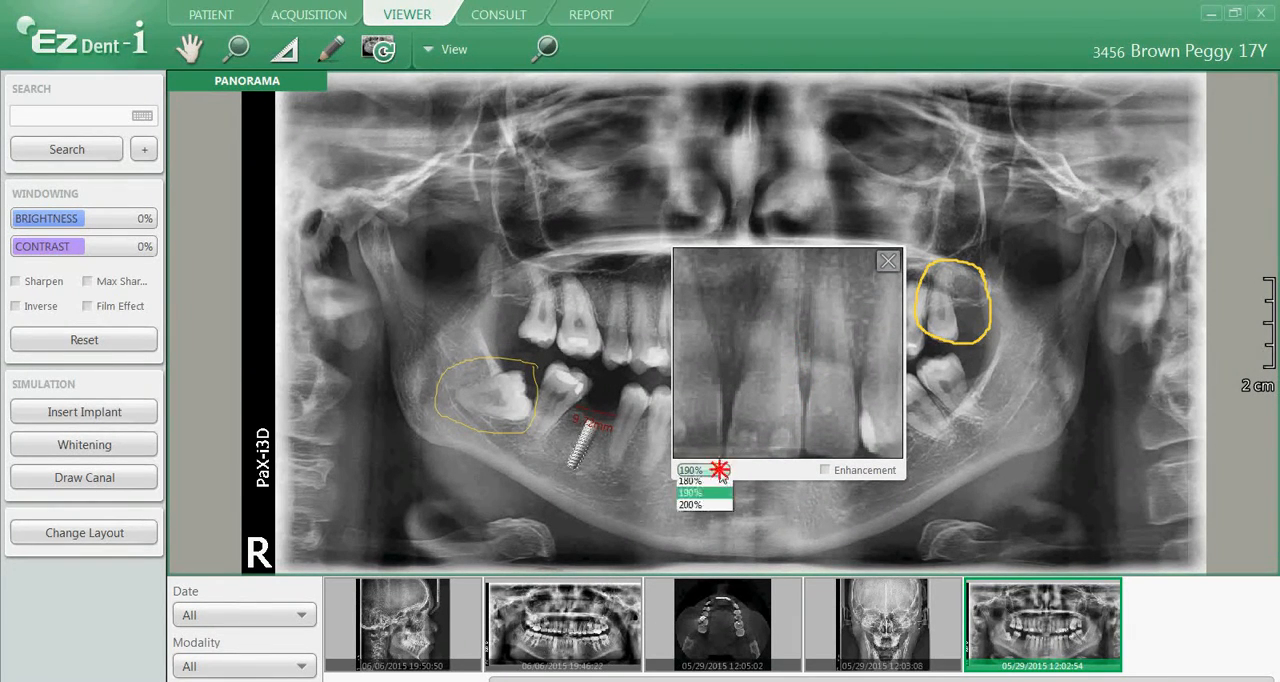
{"action": "left_click", "coordinate": [708, 508]}
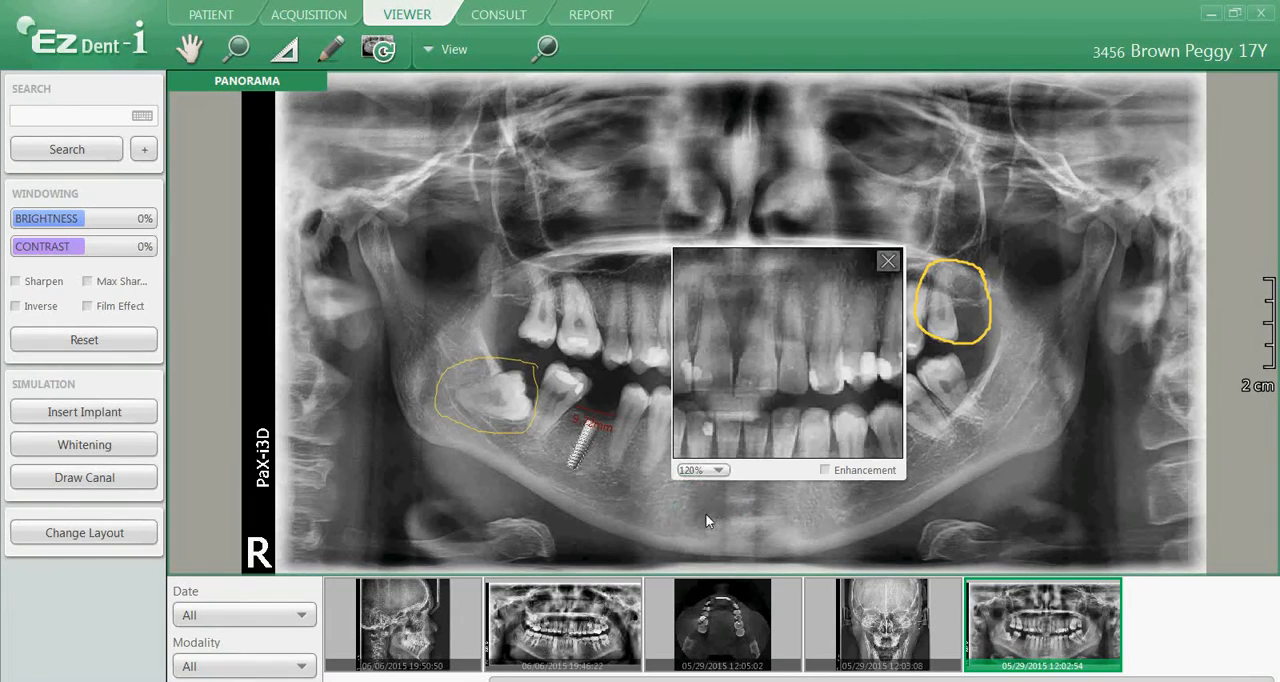
{"action": "left_click", "coordinate": [703, 470]}
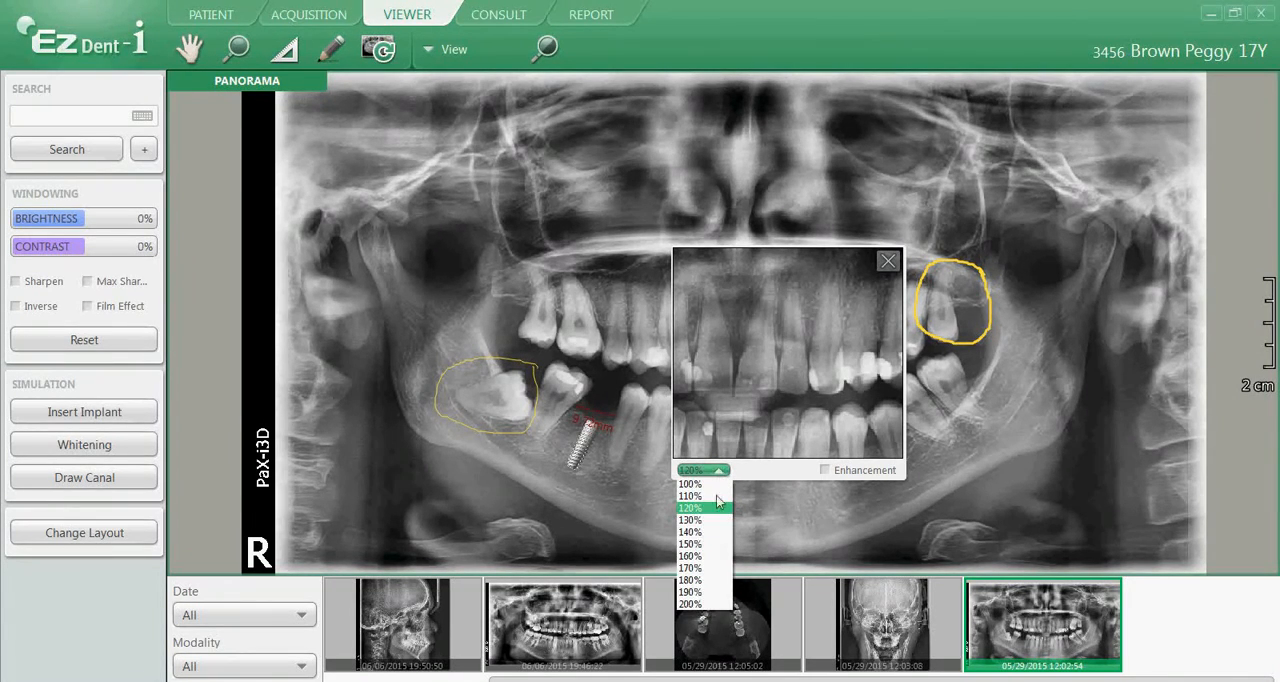
{"action": "left_click", "coordinate": [704, 592]}
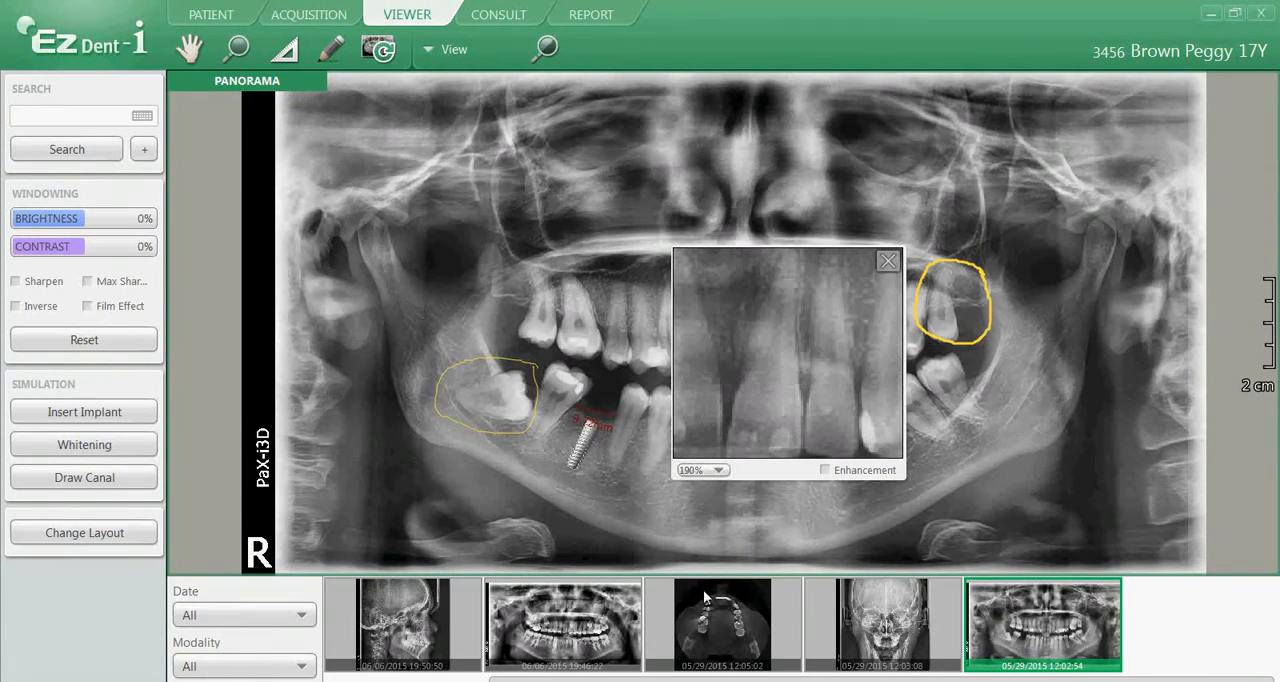
Enable Enhancement in the magnifier, inspect the upper right molar roots and close it
{"action": "left_click", "coordinate": [825, 470]}
{"action": "left_click_drag", "start_coordinate": [817, 367], "coordinate": [642, 316]}
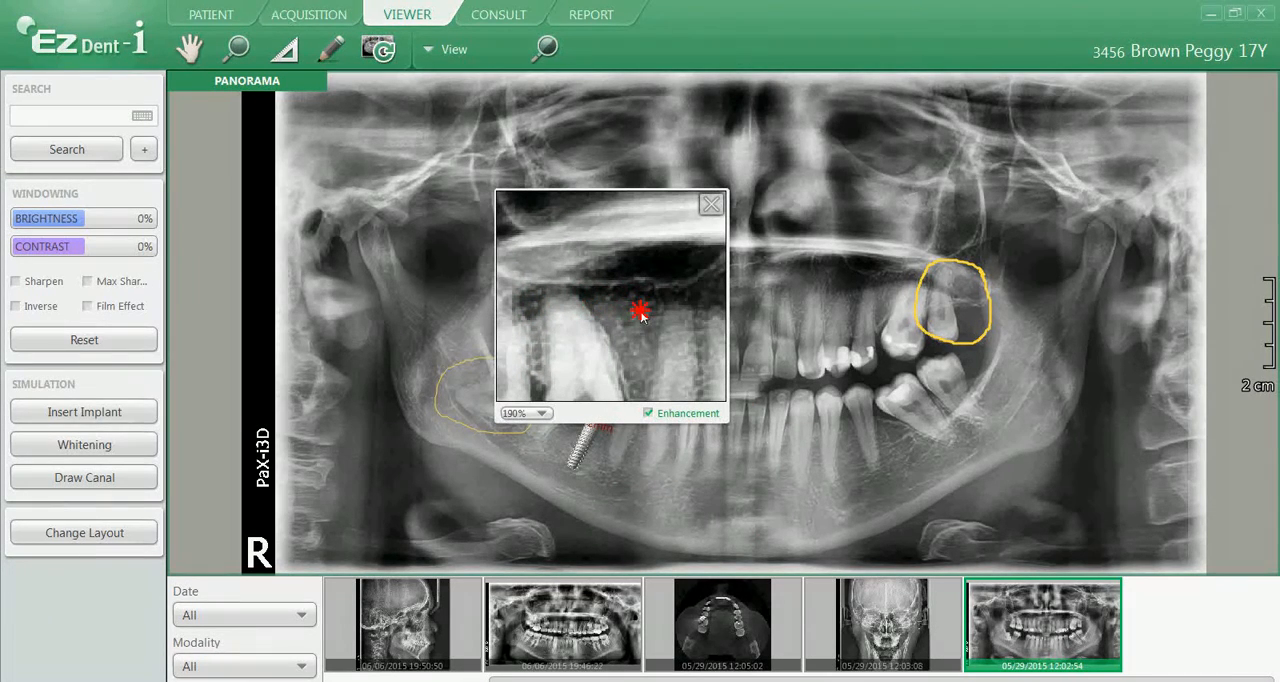
{"action": "left_click", "coordinate": [711, 206]}
Measure the curved length above the upper tooth roots with a multi-point line from the right to the left molars
{"action": "left_click", "coordinate": [480, 50]}
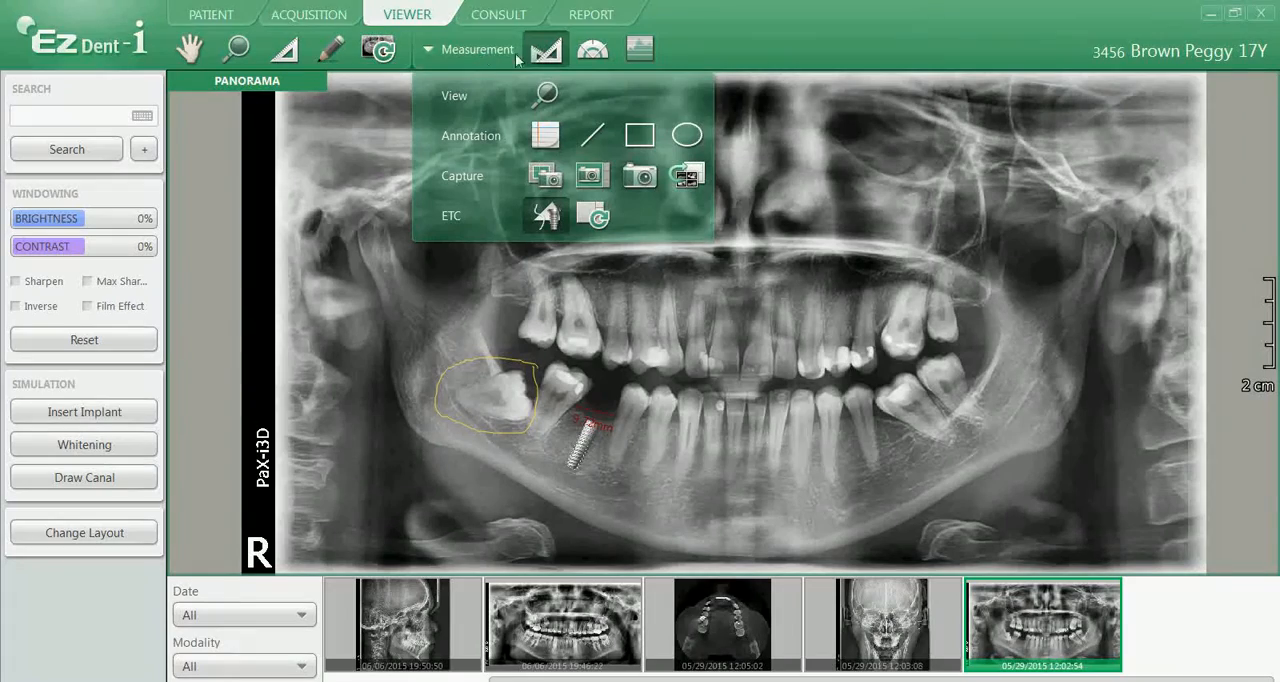
{"action": "left_click", "coordinate": [553, 55]}
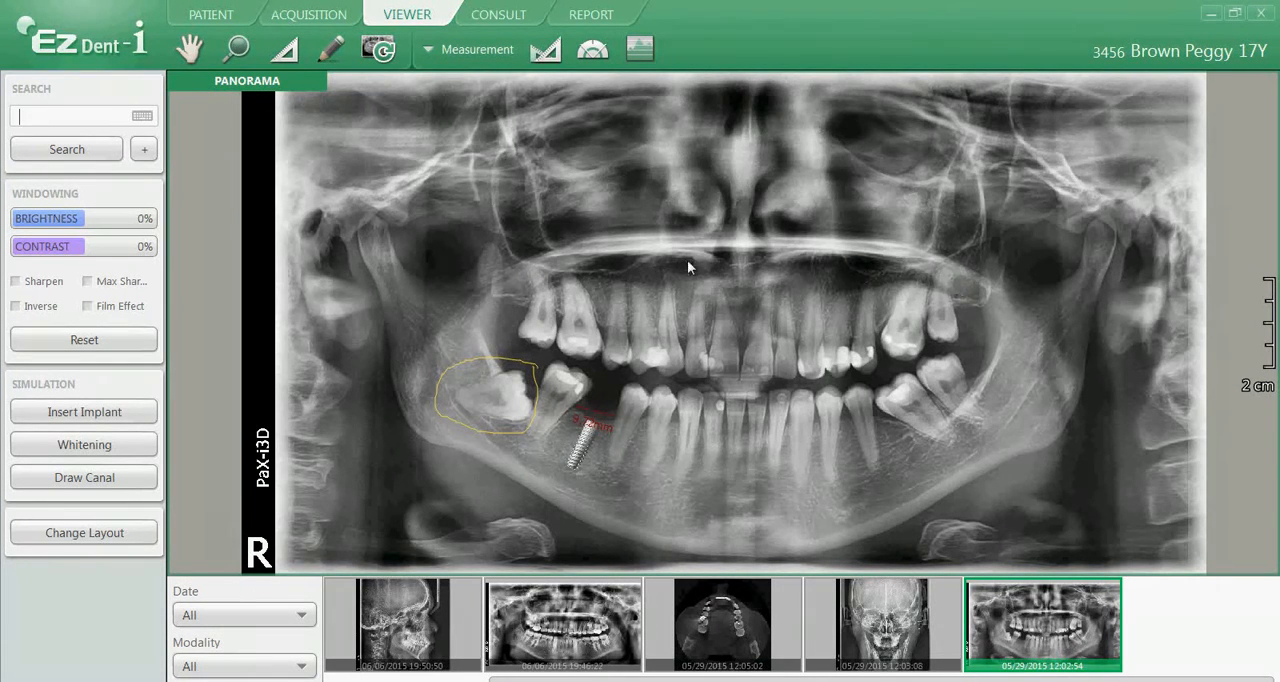
{"action": "left_click", "coordinate": [536, 266]}
{"action": "left_click", "coordinate": [553, 260]}
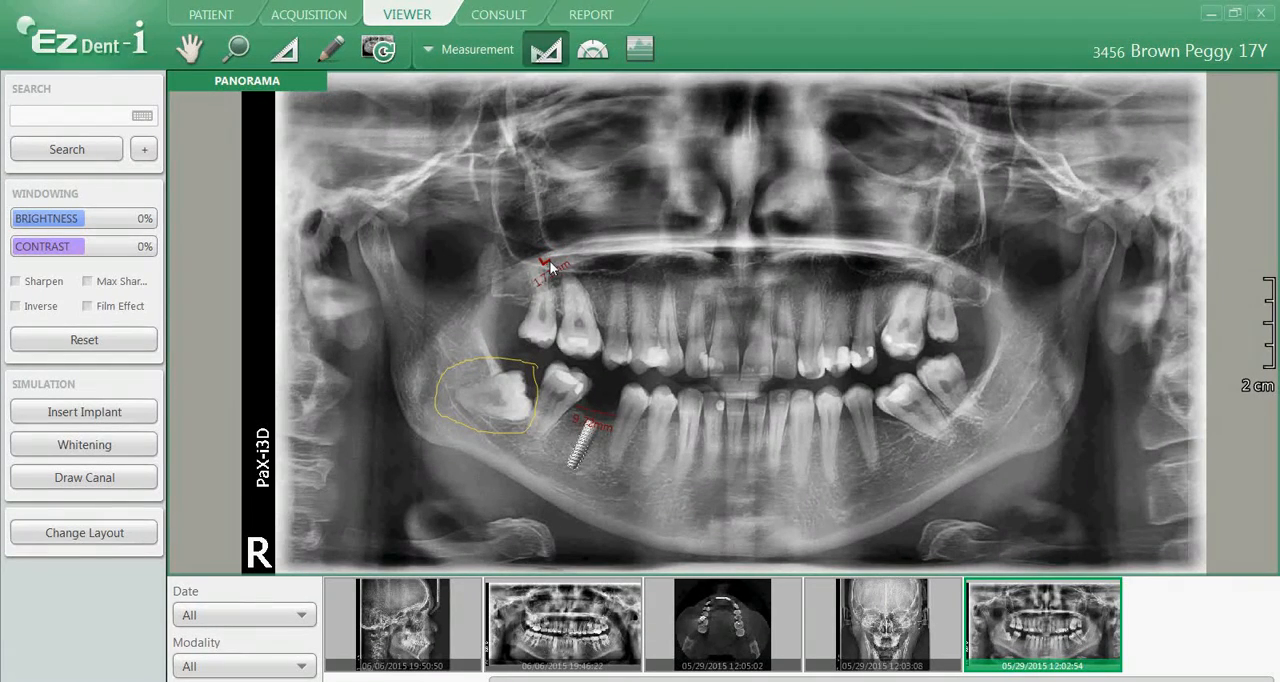
{"action": "left_click", "coordinate": [565, 256]}
{"action": "left_click", "coordinate": [606, 251]}
{"action": "left_click", "coordinate": [650, 251]}
{"action": "left_click", "coordinate": [705, 255]}
{"action": "left_click", "coordinate": [768, 249]}
{"action": "left_click", "coordinate": [842, 250]}
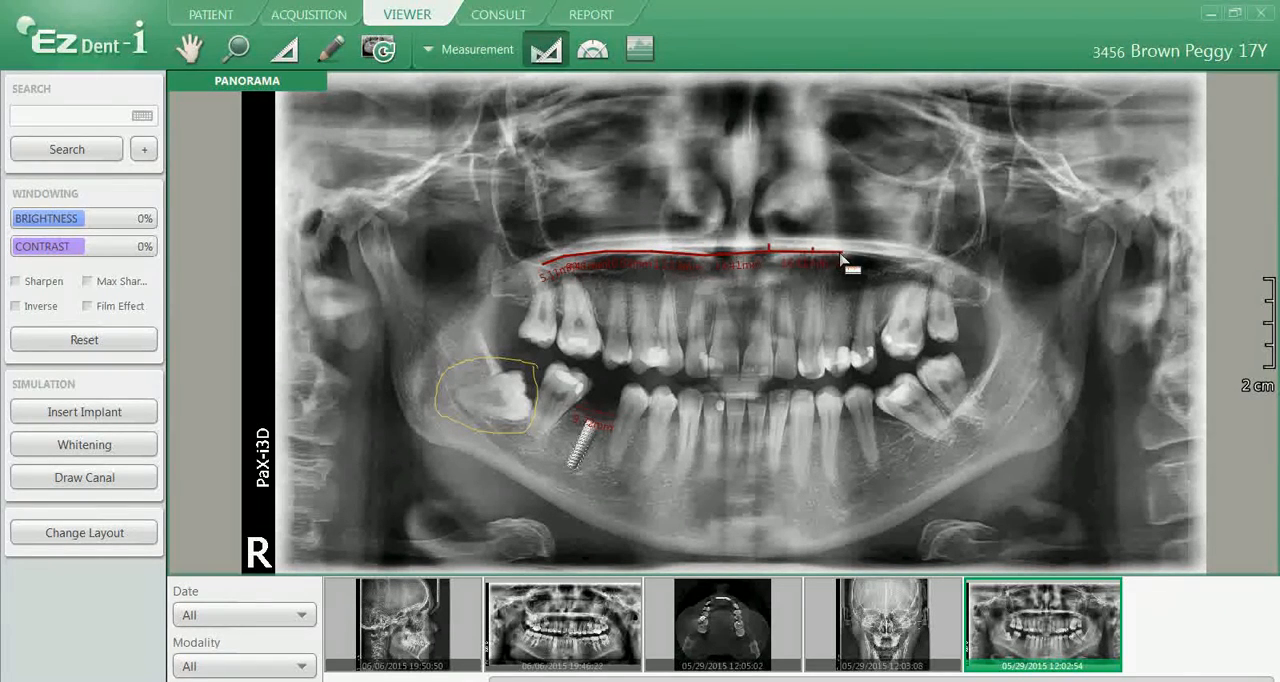
{"action": "left_click", "coordinate": [904, 265]}
{"action": "right_click", "coordinate": [938, 280]}
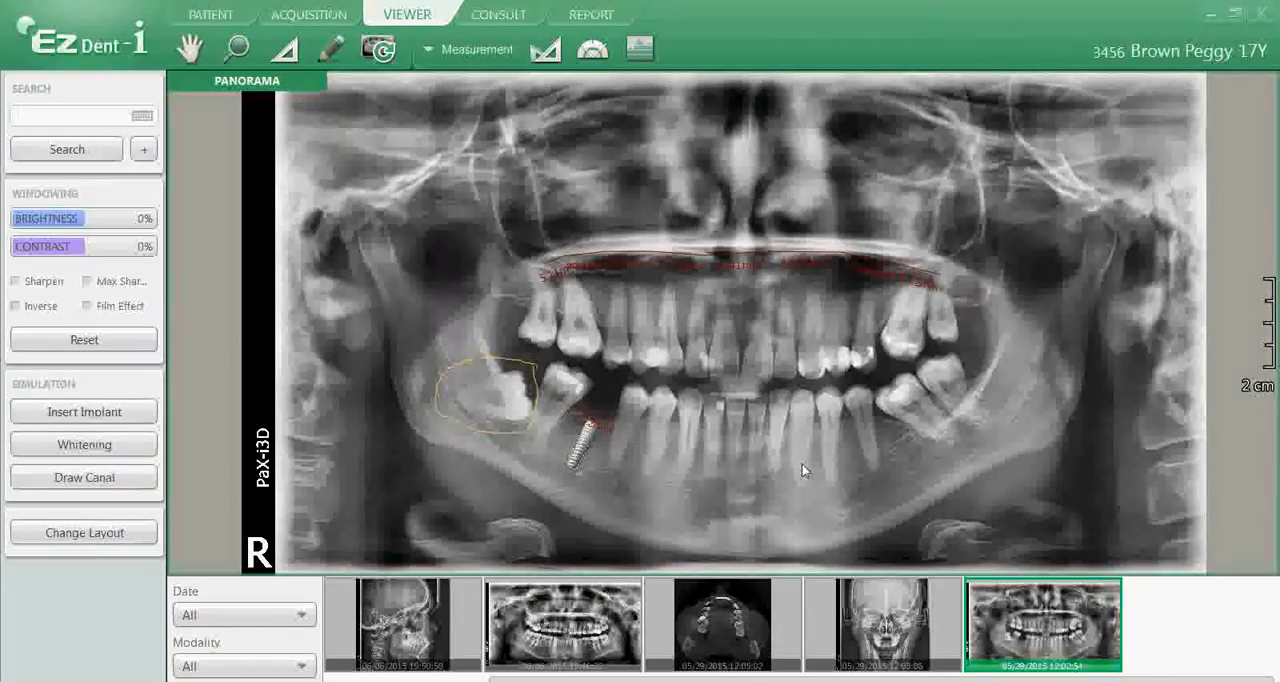
Open the lateral cephalogram from 06/06/2015 and measure the lower jaw angle between its rear edge and lower border
{"action": "left_click_drag", "start_coordinate": [424, 620], "coordinate": [594, 360]}
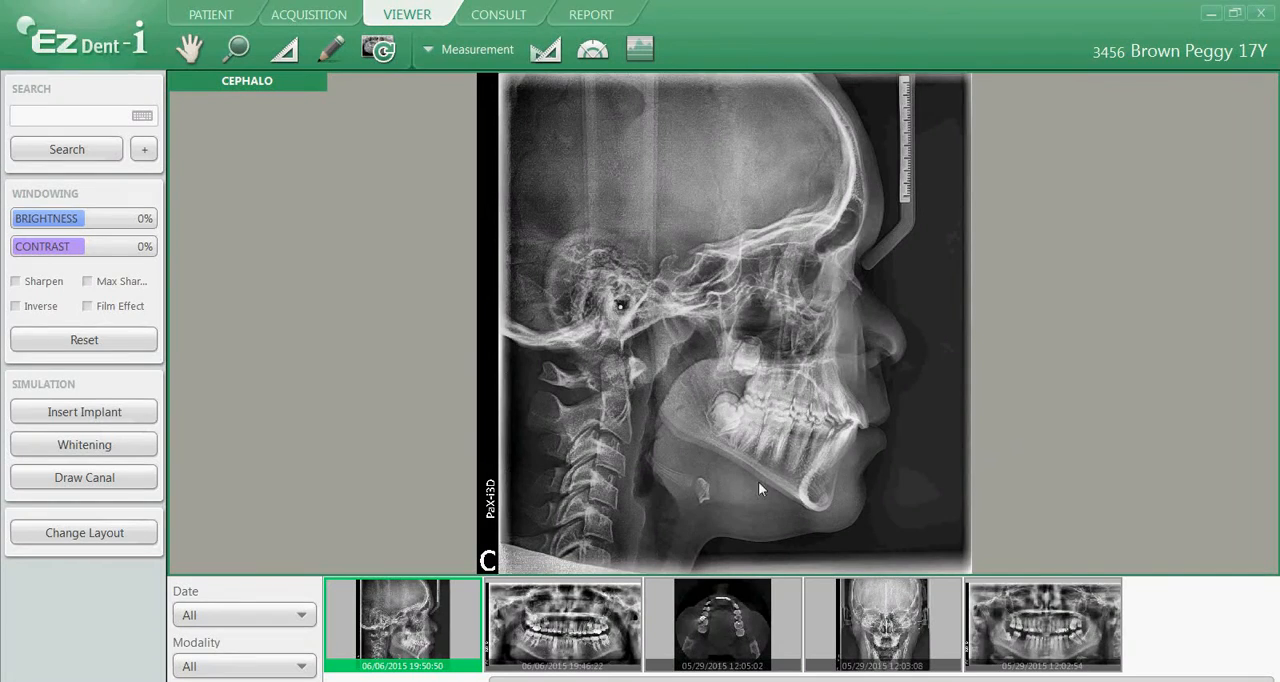
{"action": "left_click", "coordinate": [595, 51]}
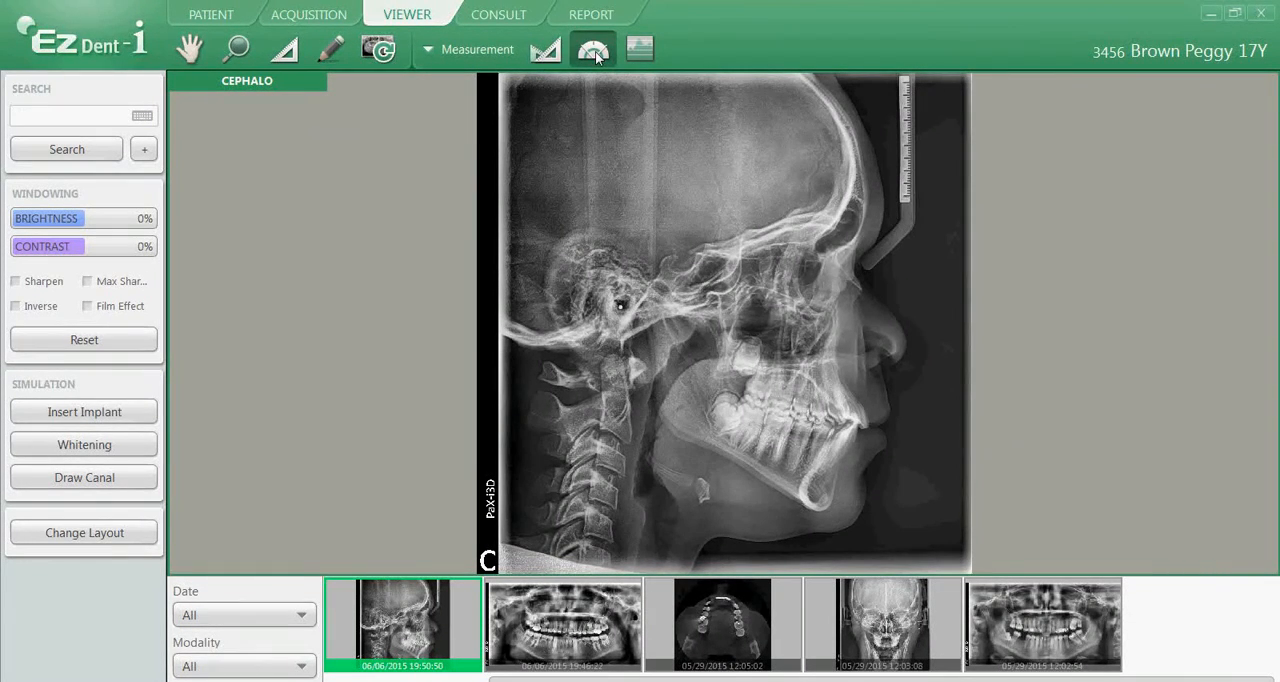
{"action": "left_click", "coordinate": [651, 333]}
{"action": "left_click", "coordinate": [665, 420]}
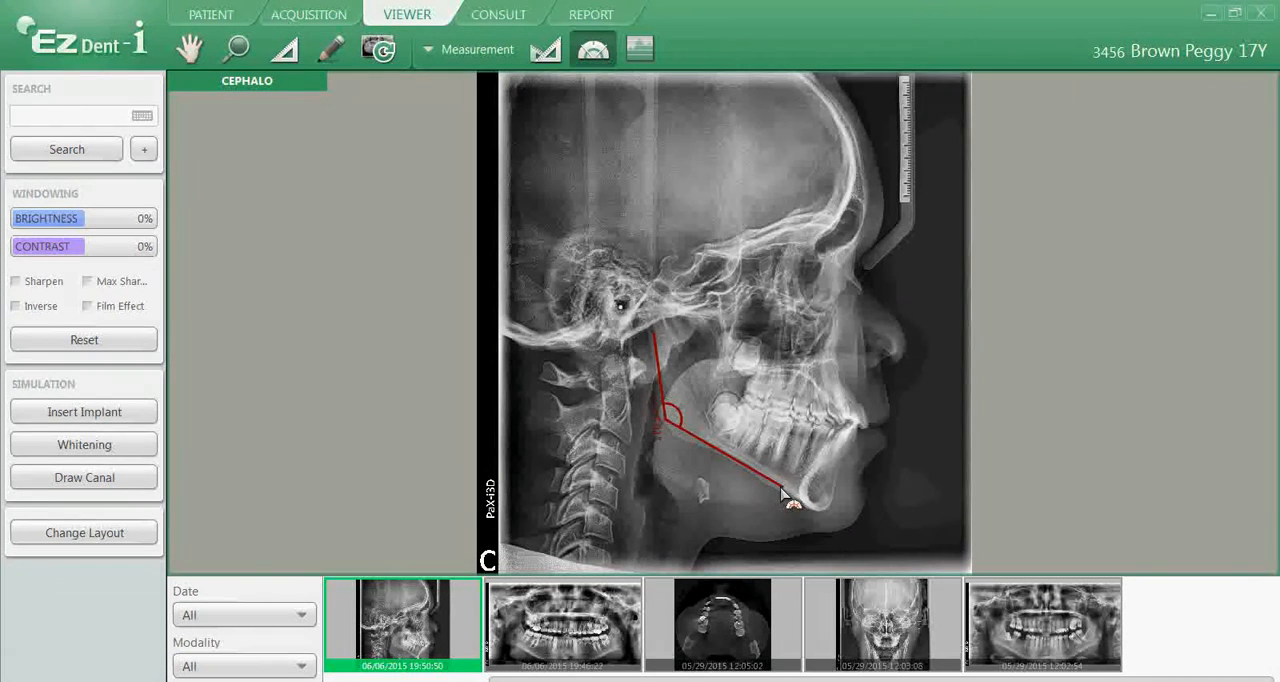
{"action": "left_click", "coordinate": [785, 490]}
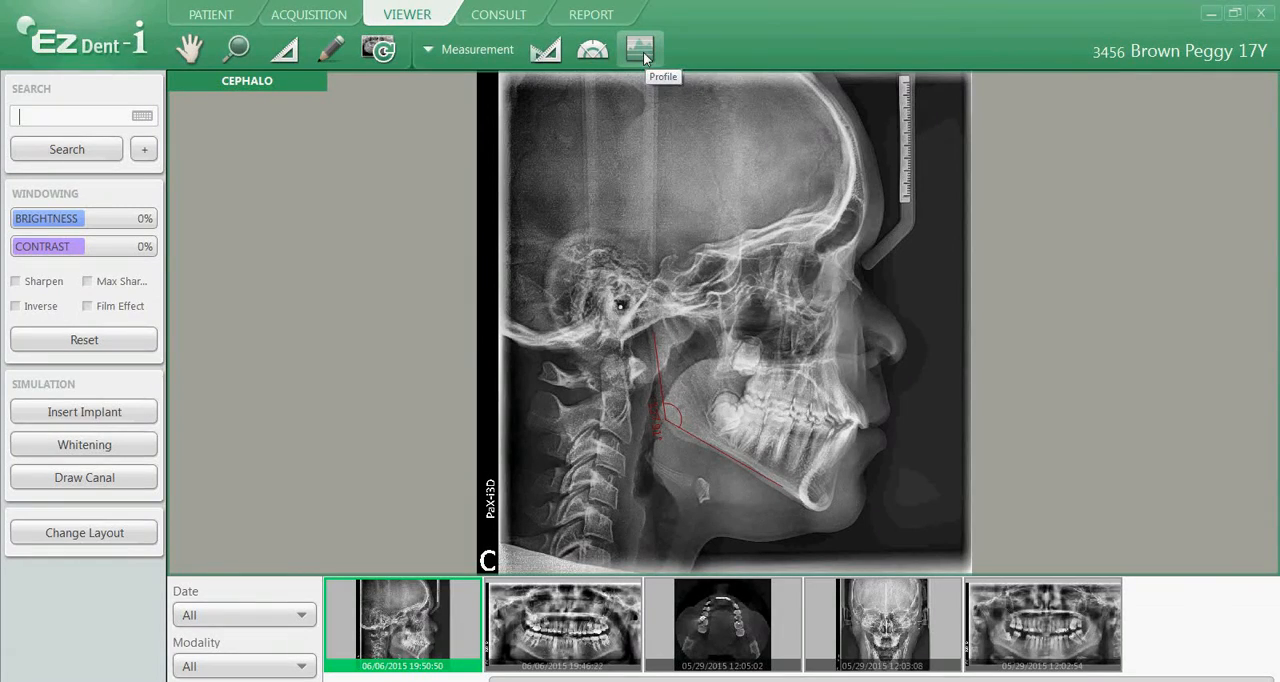
Open the 06/06/2015 panorama and plot a density profile across the lower right molar roots, keeping the profile line uncovered
{"action": "left_click_drag", "start_coordinate": [553, 604], "coordinate": [547, 420]}
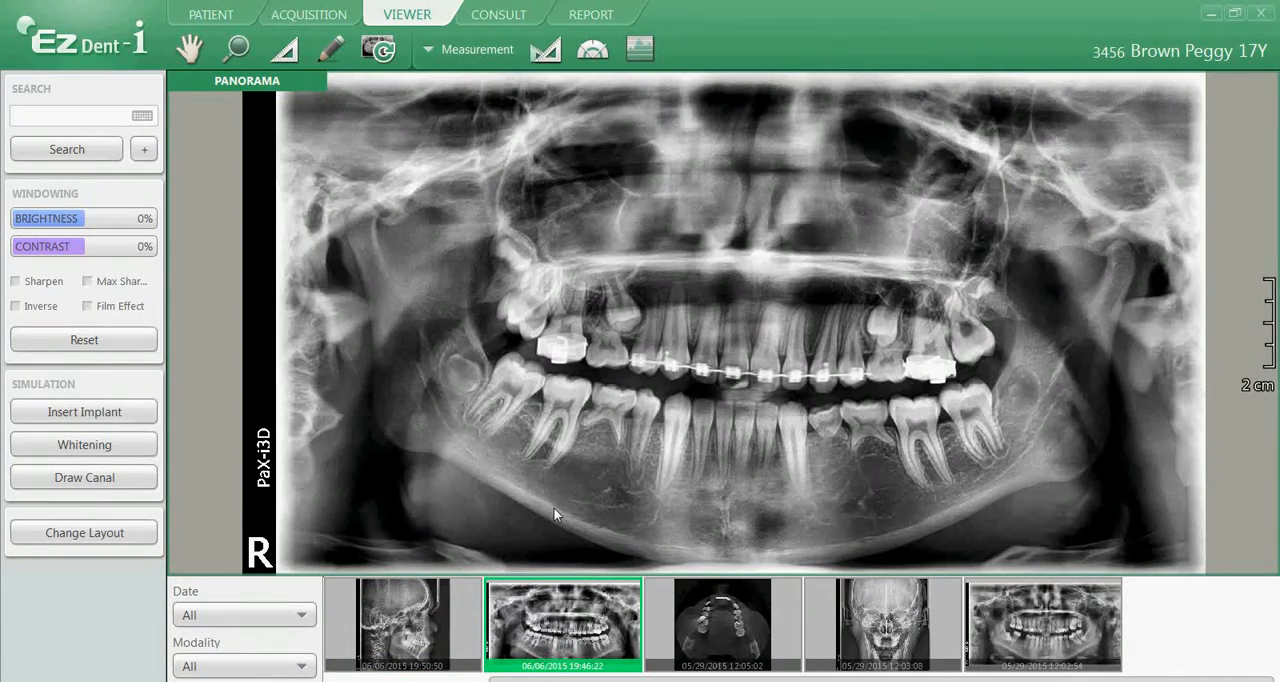
{"action": "left_click", "coordinate": [638, 55]}
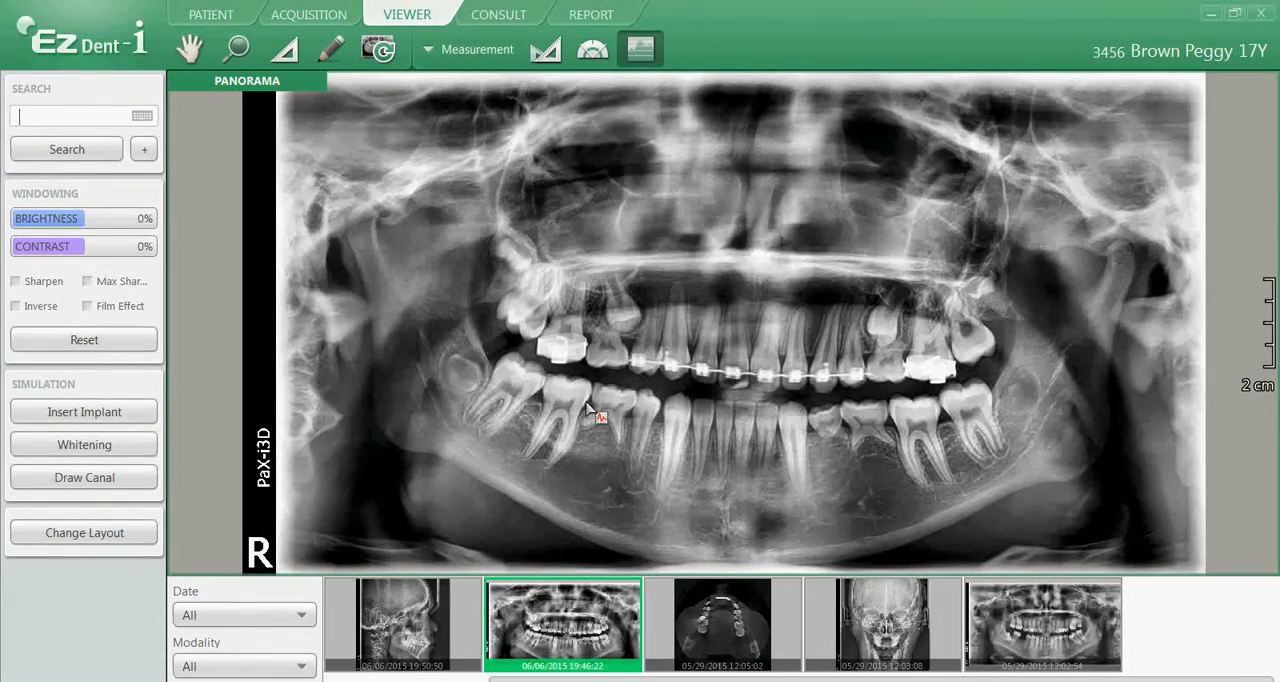
{"action": "left_click", "coordinate": [523, 415]}
{"action": "left_click", "coordinate": [597, 442]}
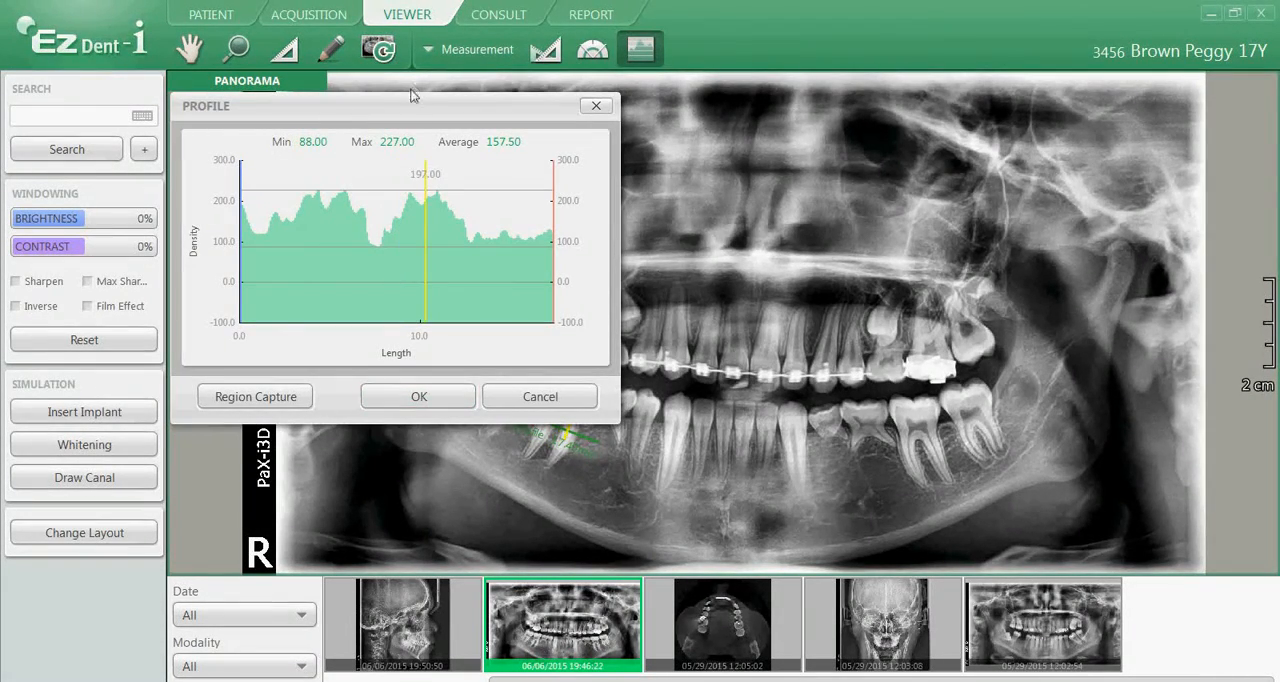
{"action": "left_click_drag", "start_coordinate": [403, 110], "coordinate": [968, 142]}
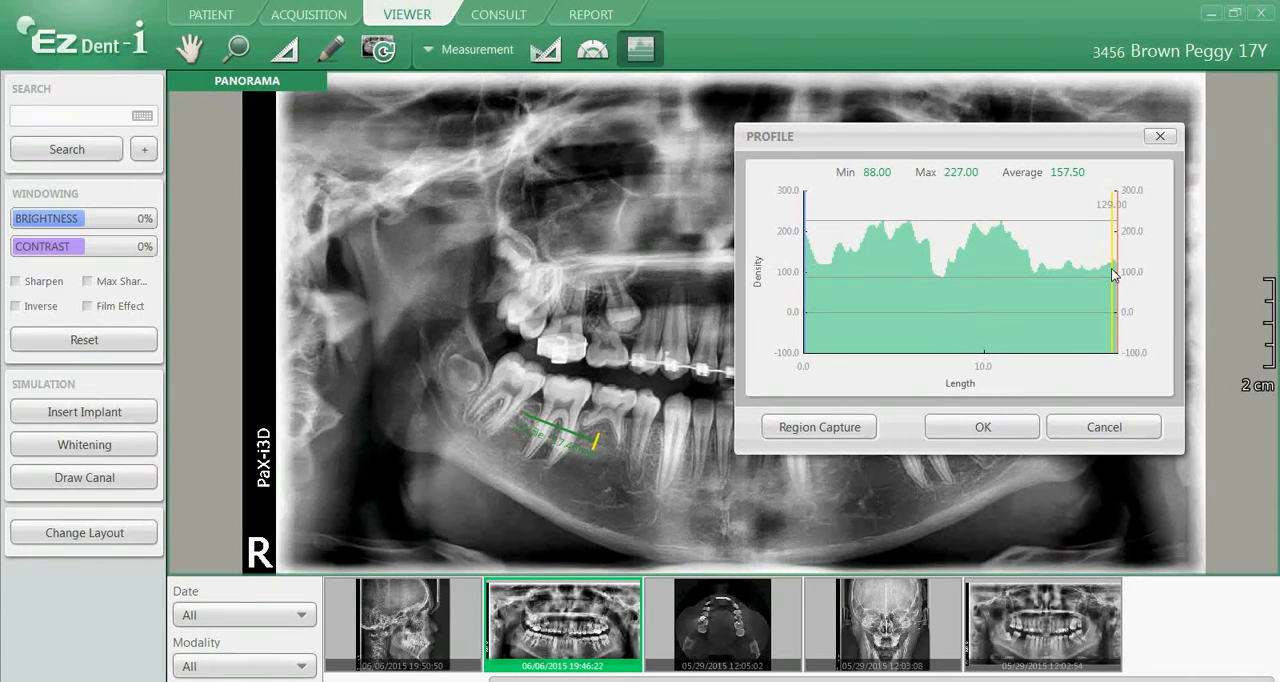
Add a Caries memo from the preset list at the rearmost upper right molar
{"action": "left_click", "coordinate": [469, 57]}
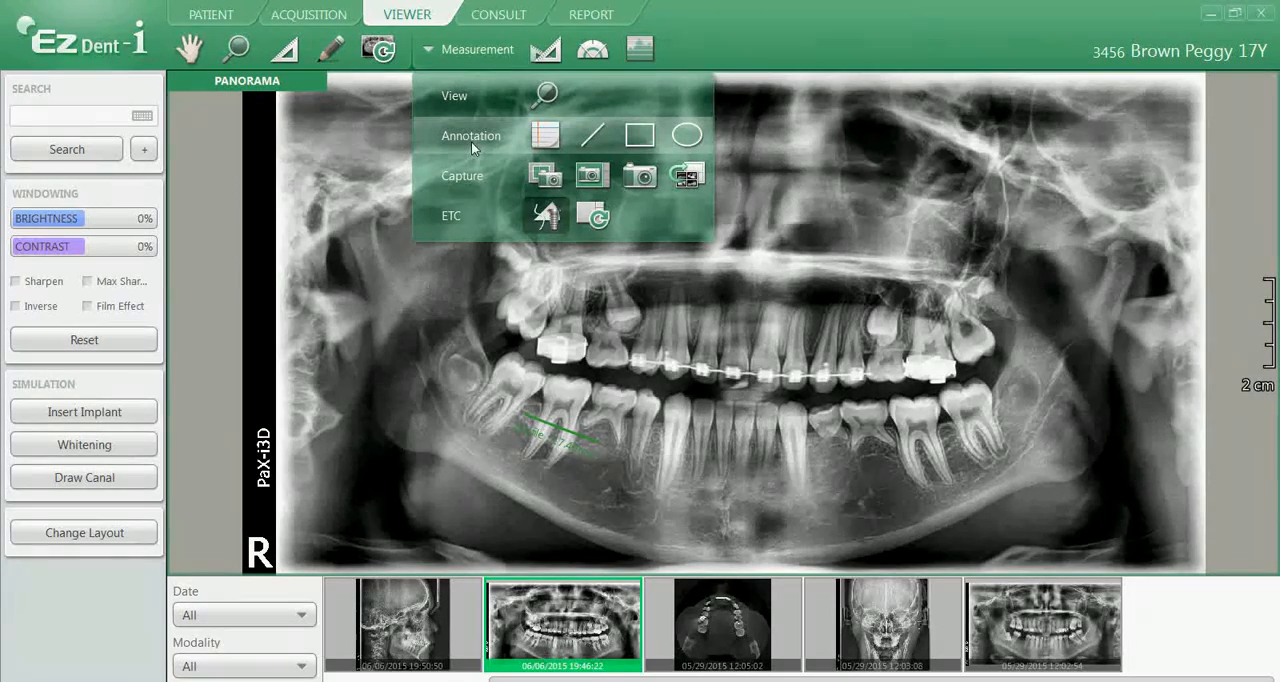
{"action": "left_click", "coordinate": [544, 138]}
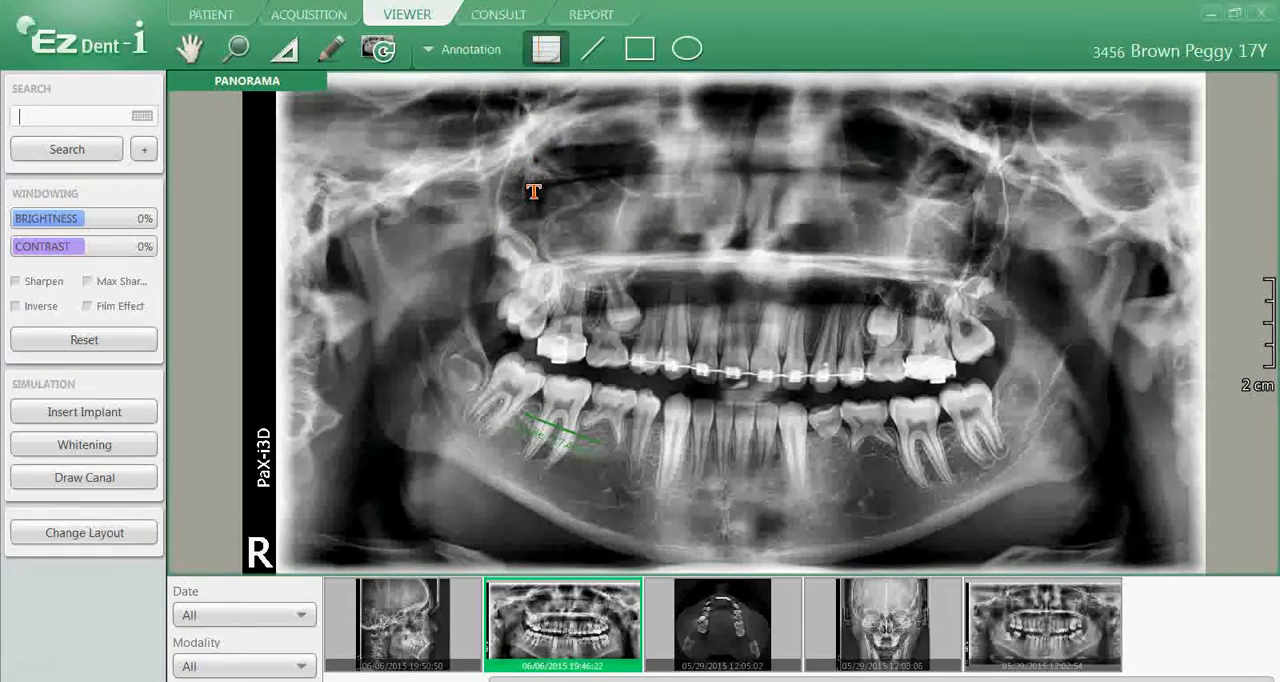
{"action": "left_click", "coordinate": [498, 240]}
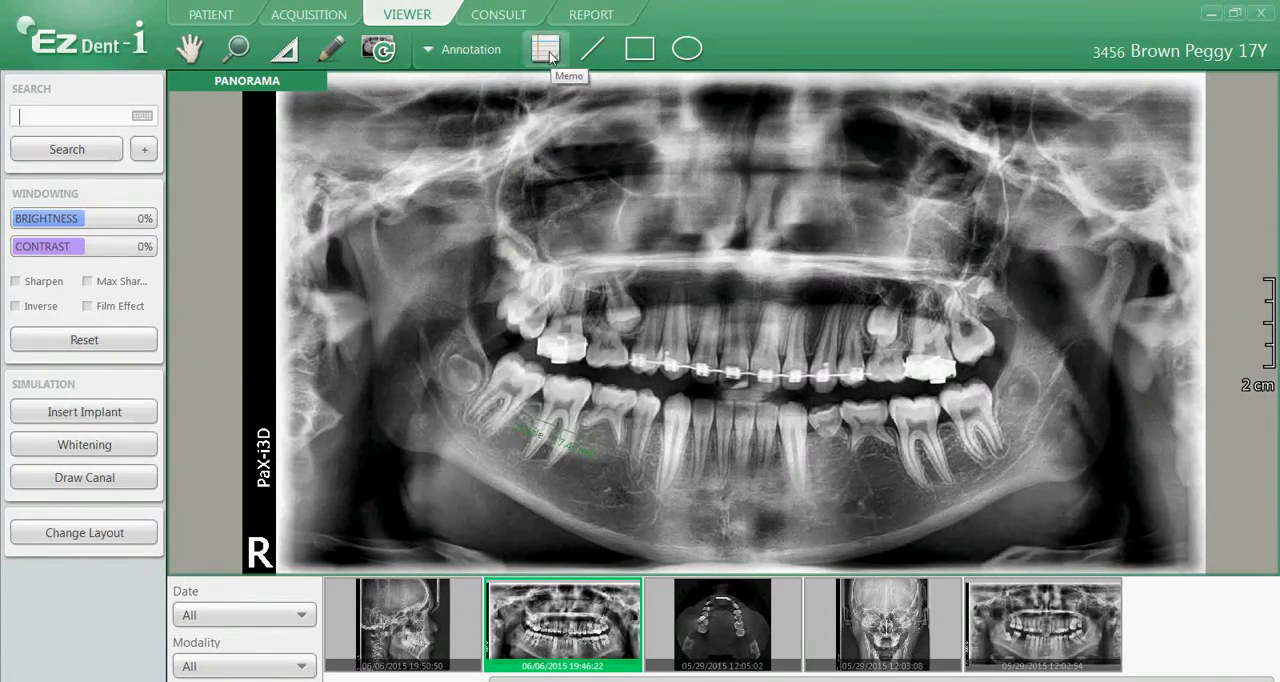
{"action": "left_click", "coordinate": [546, 49]}
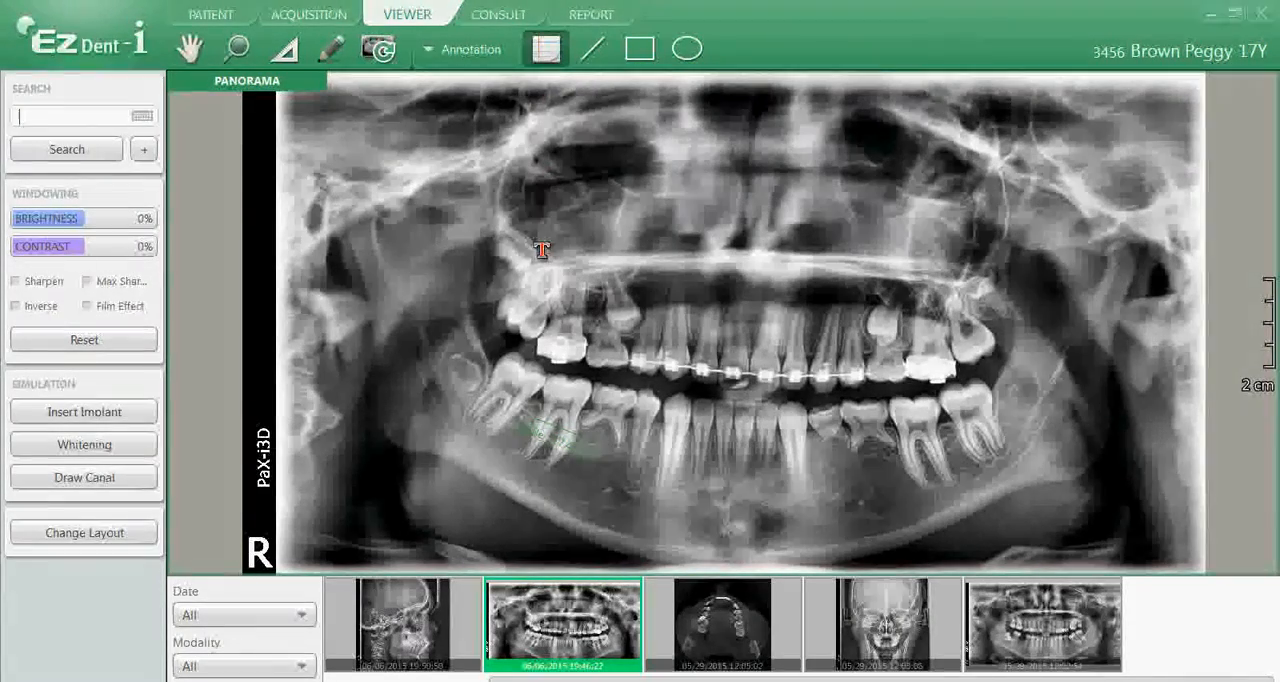
{"action": "left_click", "coordinate": [500, 288]}
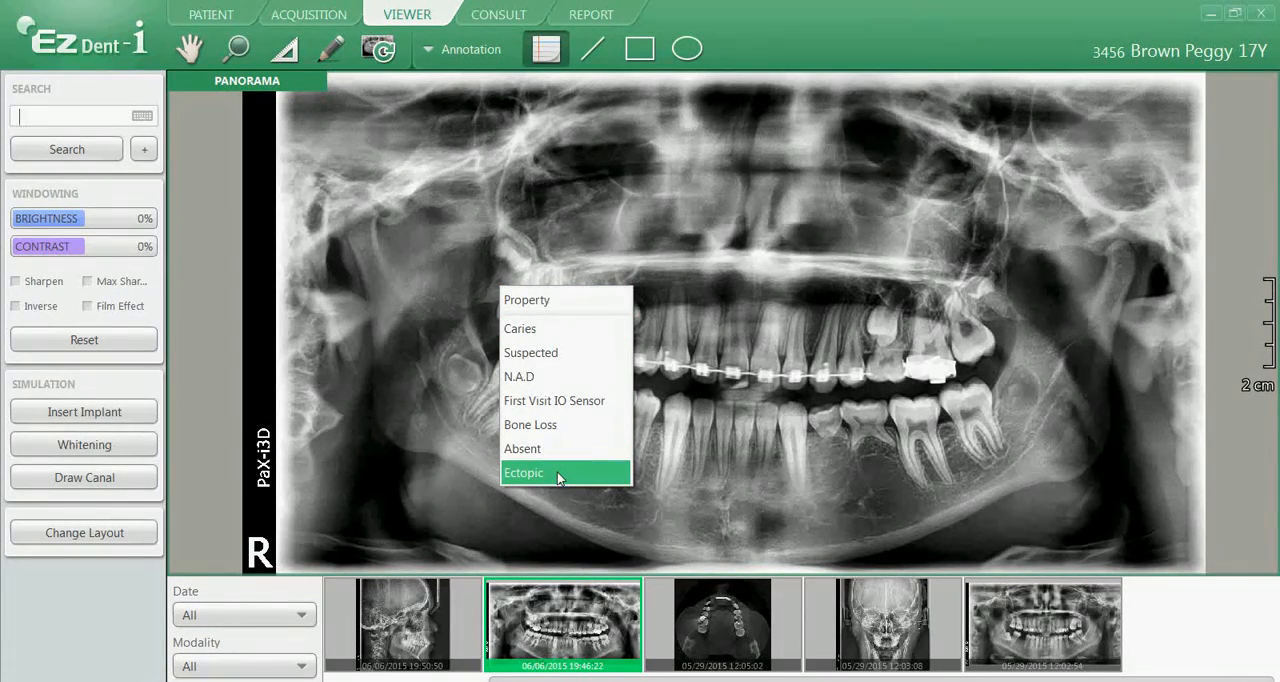
{"action": "left_click", "coordinate": [567, 336]}
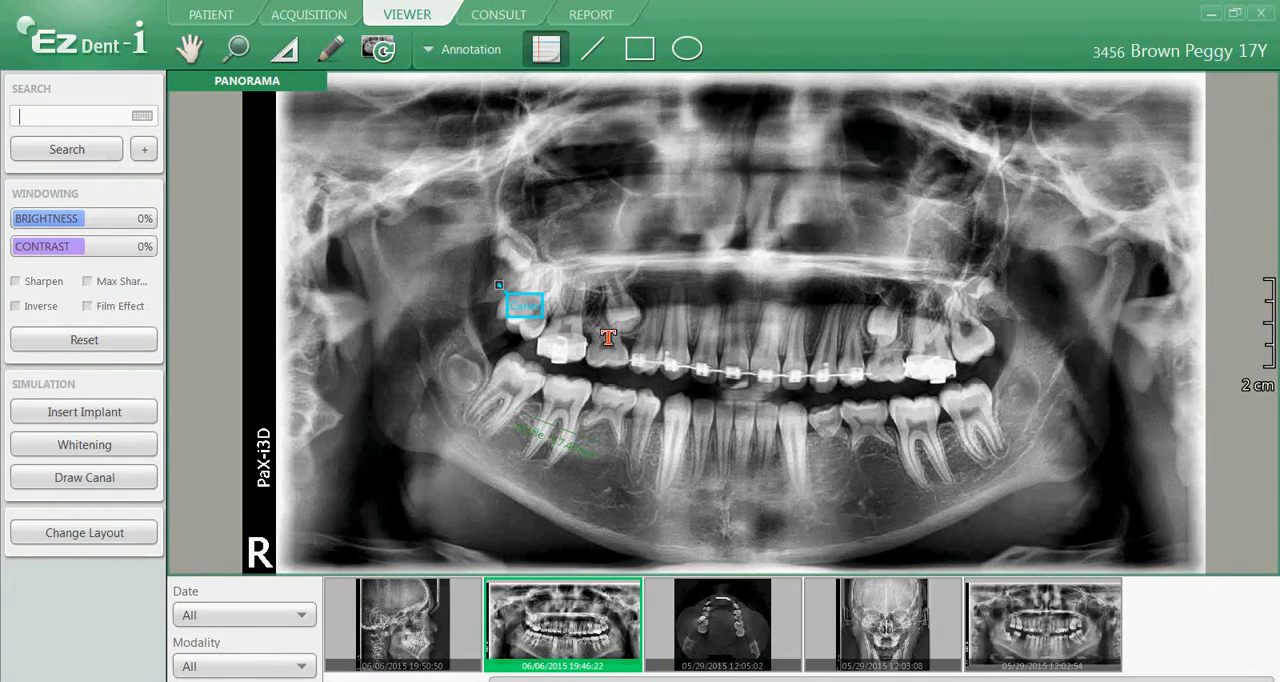
Add a custom memo reading "Impaction" above the upper right front teeth
{"action": "left_click", "coordinate": [657, 285]}
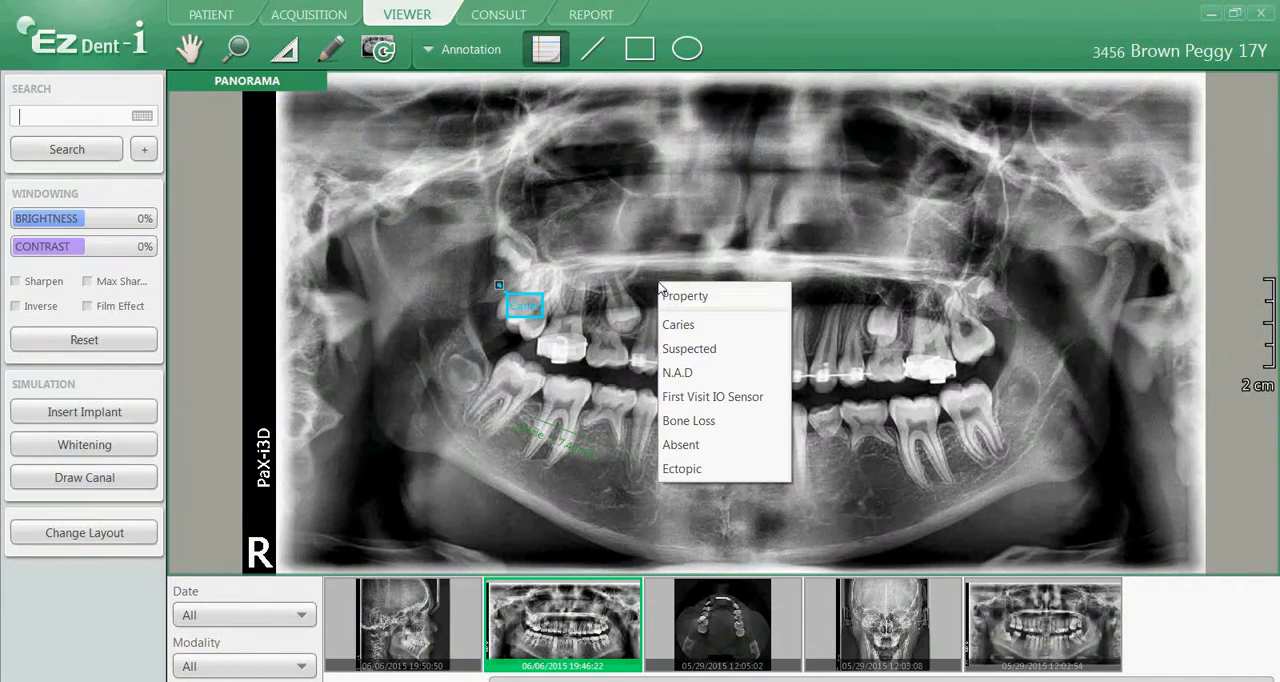
{"action": "left_click", "coordinate": [688, 296]}
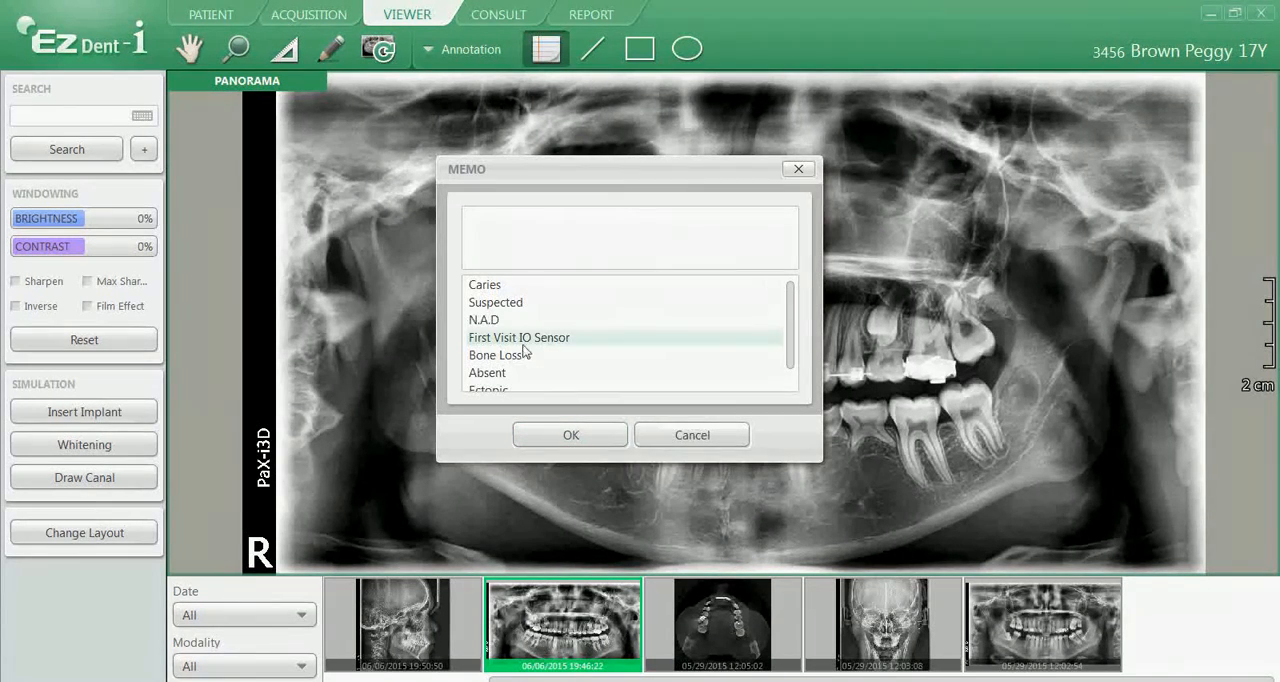
{"action": "type", "text": "impaction"}
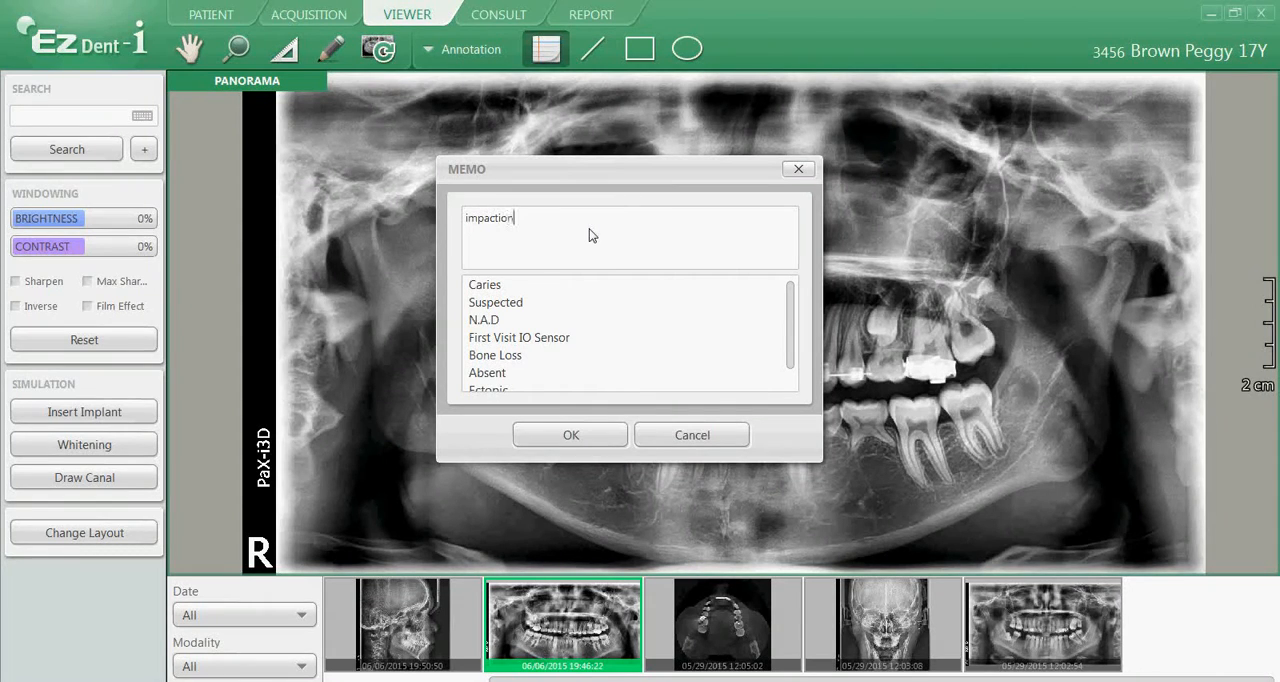
{"action": "left_click", "coordinate": [468, 218]}
{"action": "key", "text": "BackSpace"}
{"action": "type", "text": "I"}
{"action": "left_click", "coordinate": [565, 435]}
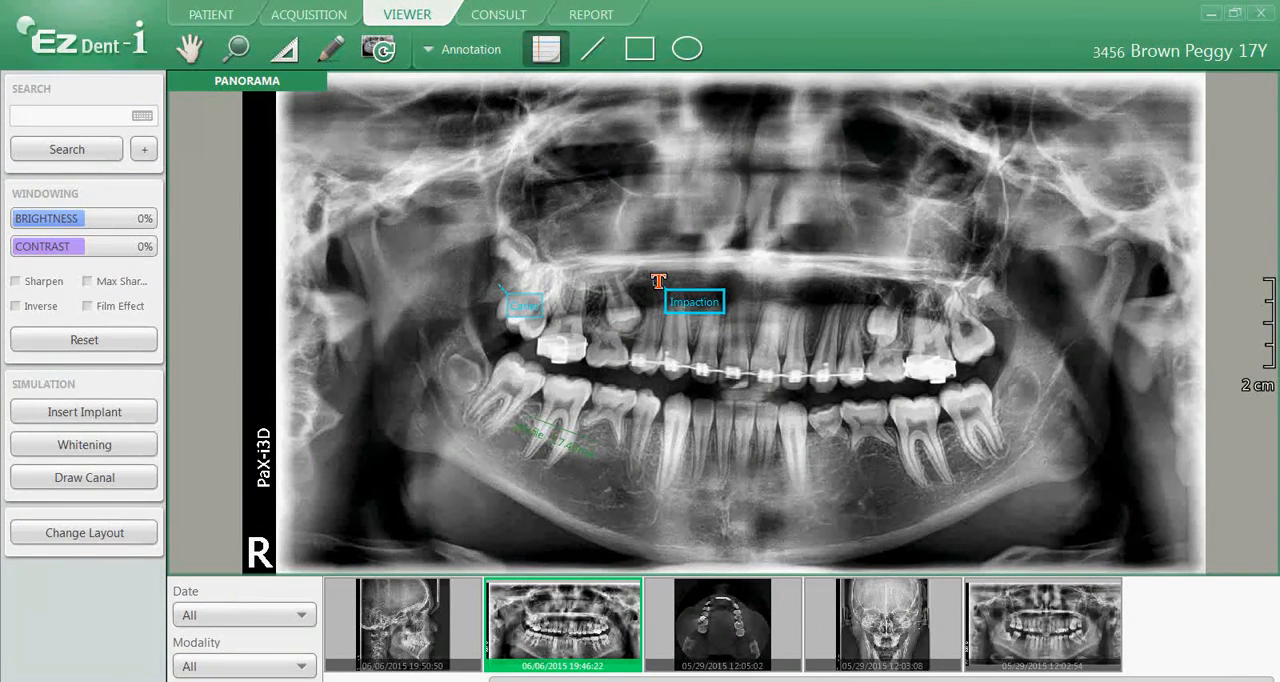
Move the Impaction memo's pointer end onto the unerupted upper right premolar
{"action": "left_click", "coordinate": [658, 281]}
{"action": "mouse_move", "coordinate": [656, 284]}
{"action": "left_mouse_down"}
{"action": "mouse_move", "coordinate": [634, 290]}
{"action": "mouse_move", "coordinate": [628, 318]}
{"action": "left_mouse_up"}
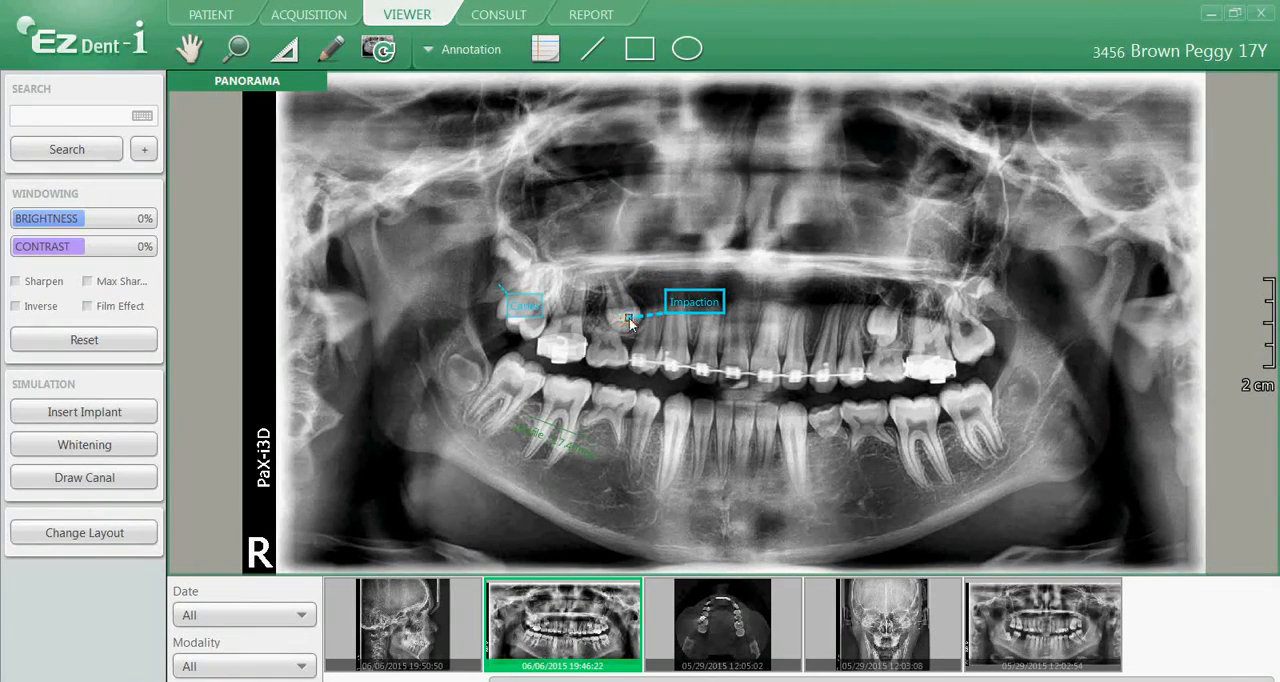
{"action": "left_click", "coordinate": [672, 395]}
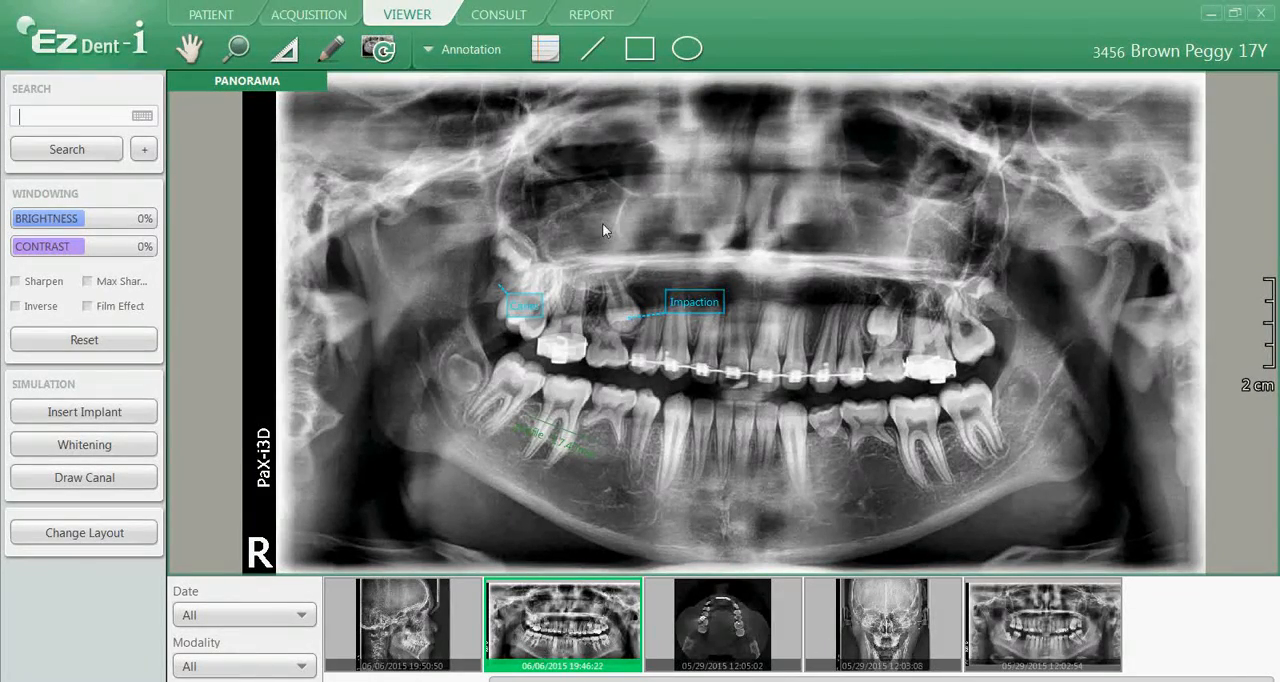
Draw two annotation lines along the chewing edges of the lower right and lower left teeth
{"action": "left_click", "coordinate": [590, 50]}
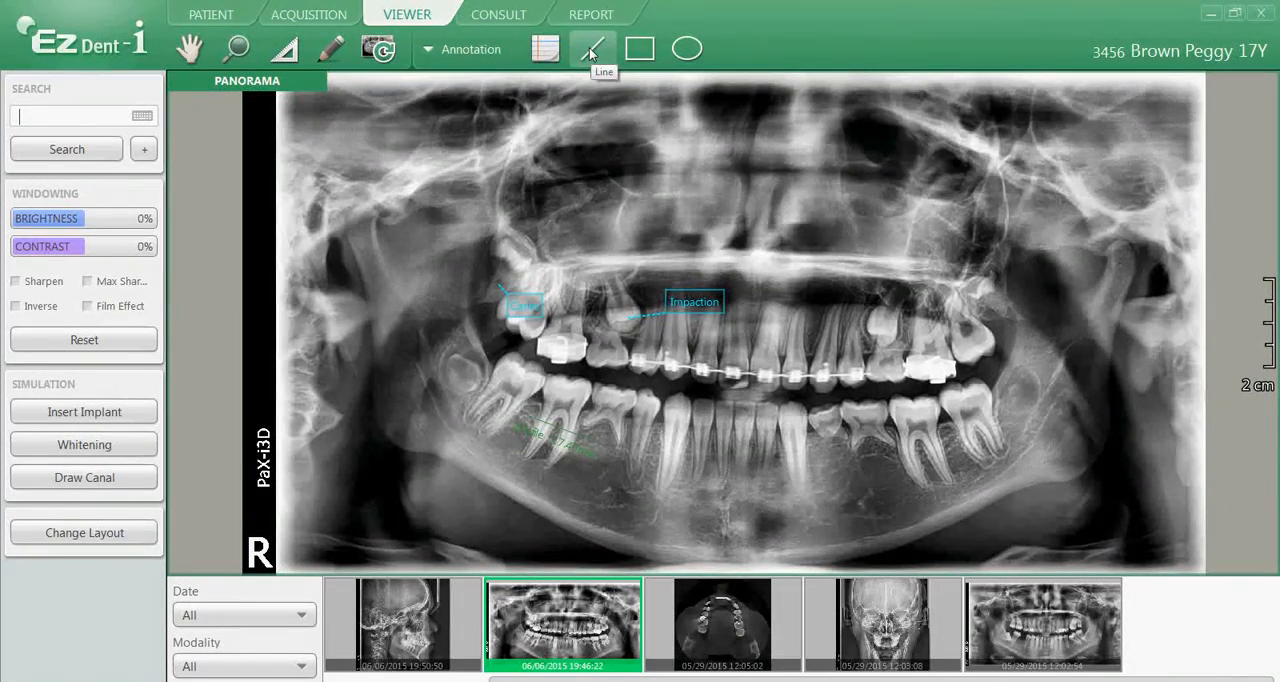
{"action": "left_click", "coordinate": [590, 51]}
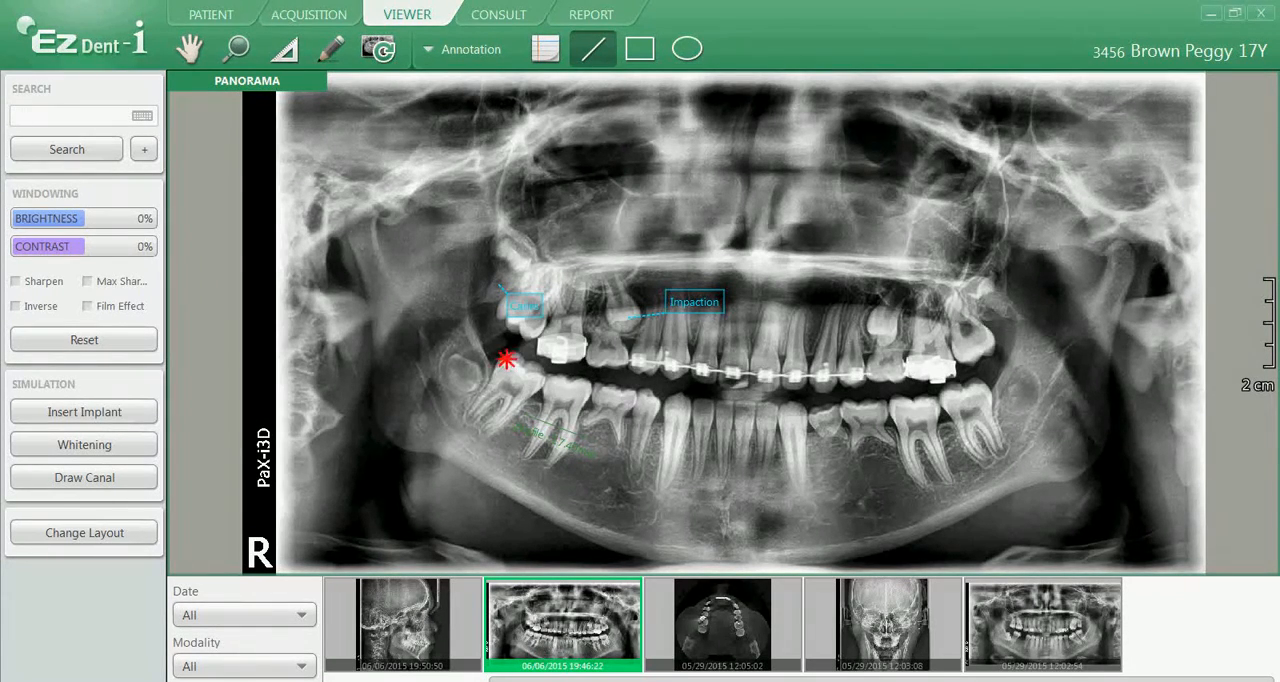
{"action": "left_click_drag", "start_coordinate": [703, 404], "coordinate": [498, 357]}
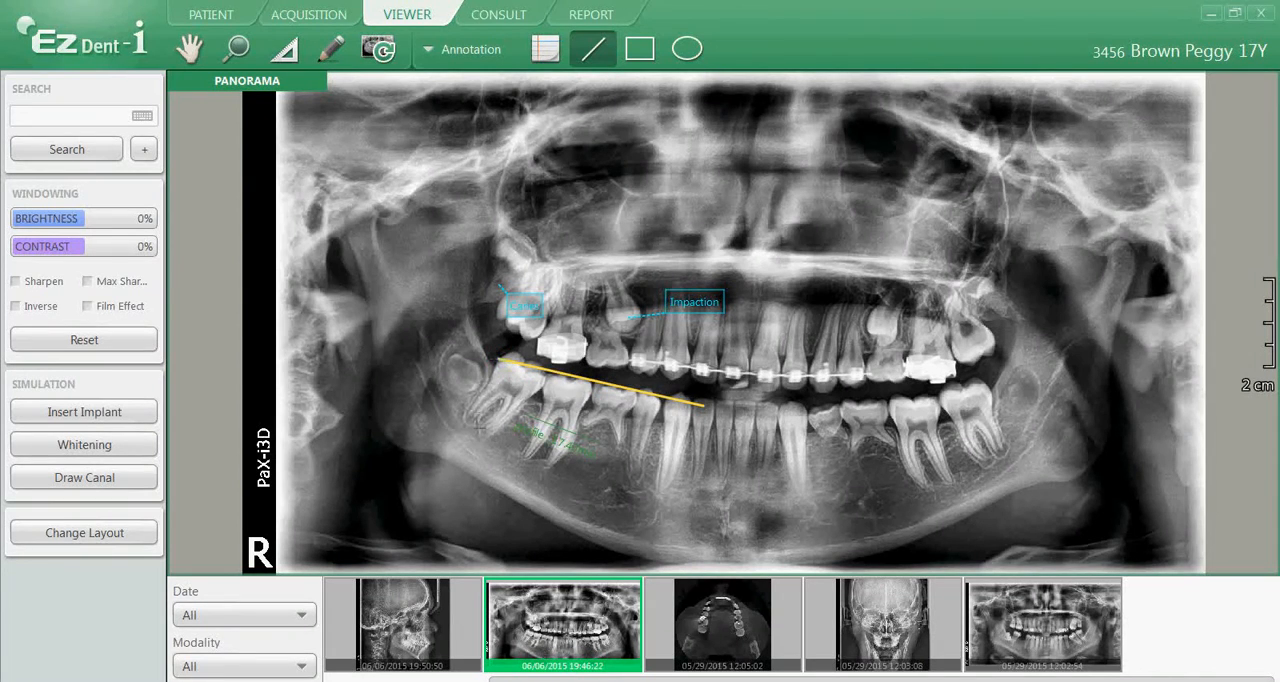
{"action": "left_click_drag", "start_coordinate": [787, 408], "coordinate": [976, 381]}
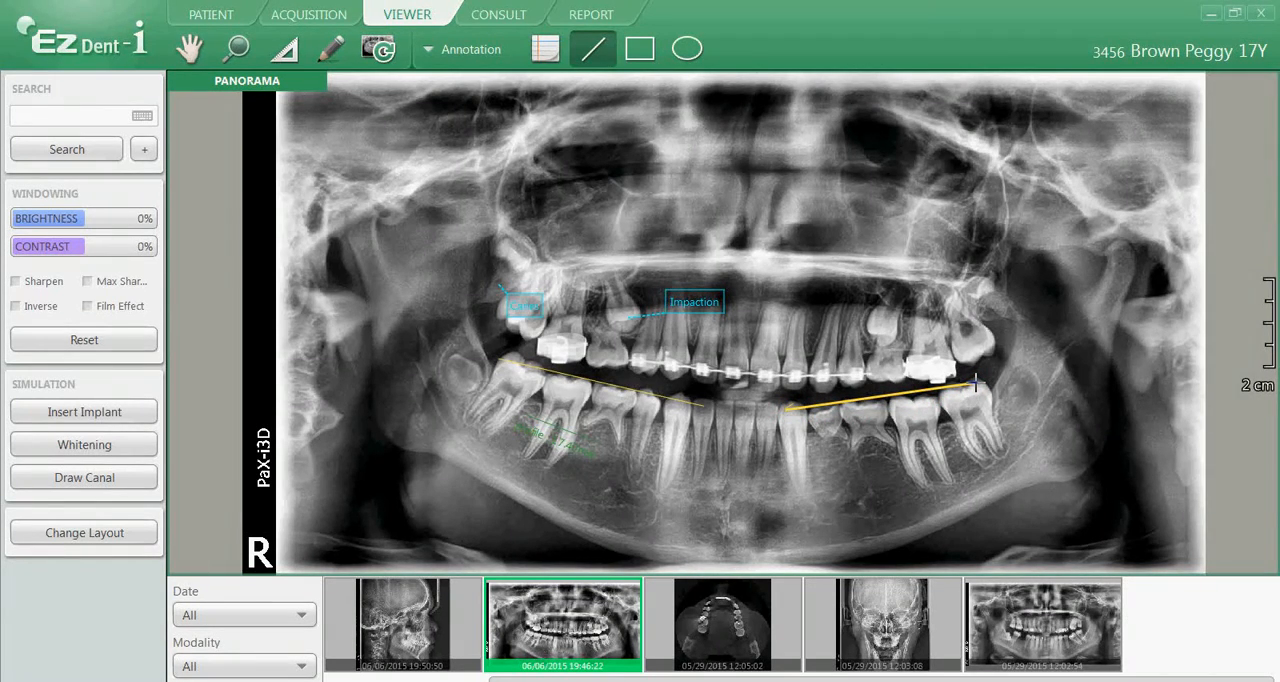
Draw a rectangle around the upper left premolars and molars and an ellipse around the unerupted lower right wisdom tooth
{"action": "left_click", "coordinate": [640, 49]}
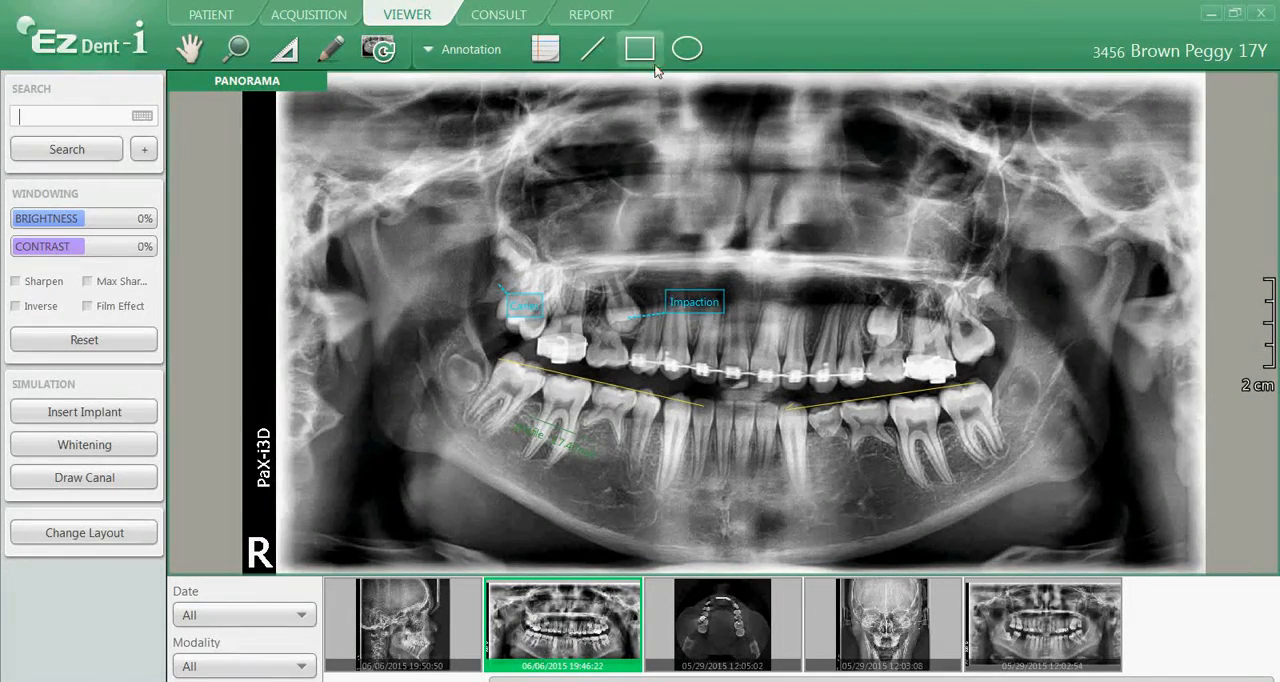
{"action": "left_click", "coordinate": [655, 66]}
{"action": "mouse_move", "coordinate": [848, 255]}
{"action": "left_mouse_down"}
{"action": "mouse_move", "coordinate": [940, 303]}
{"action": "mouse_move", "coordinate": [1020, 384]}
{"action": "left_mouse_up"}
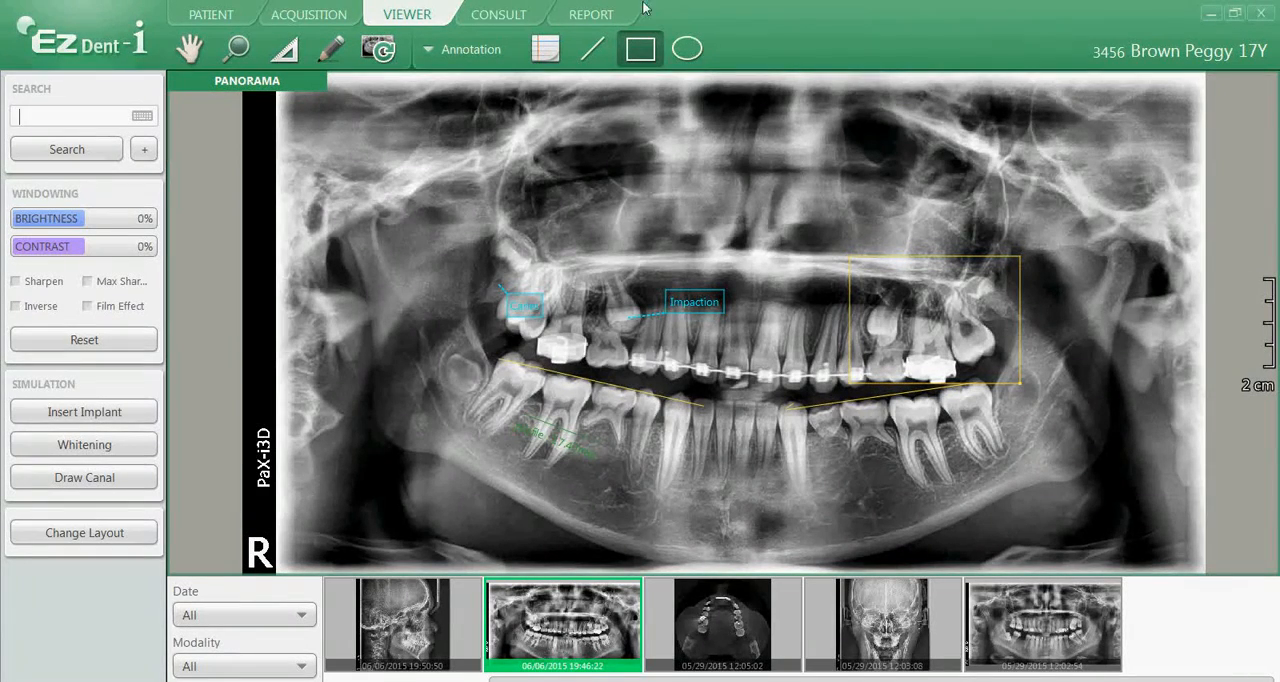
{"action": "left_click", "coordinate": [688, 49]}
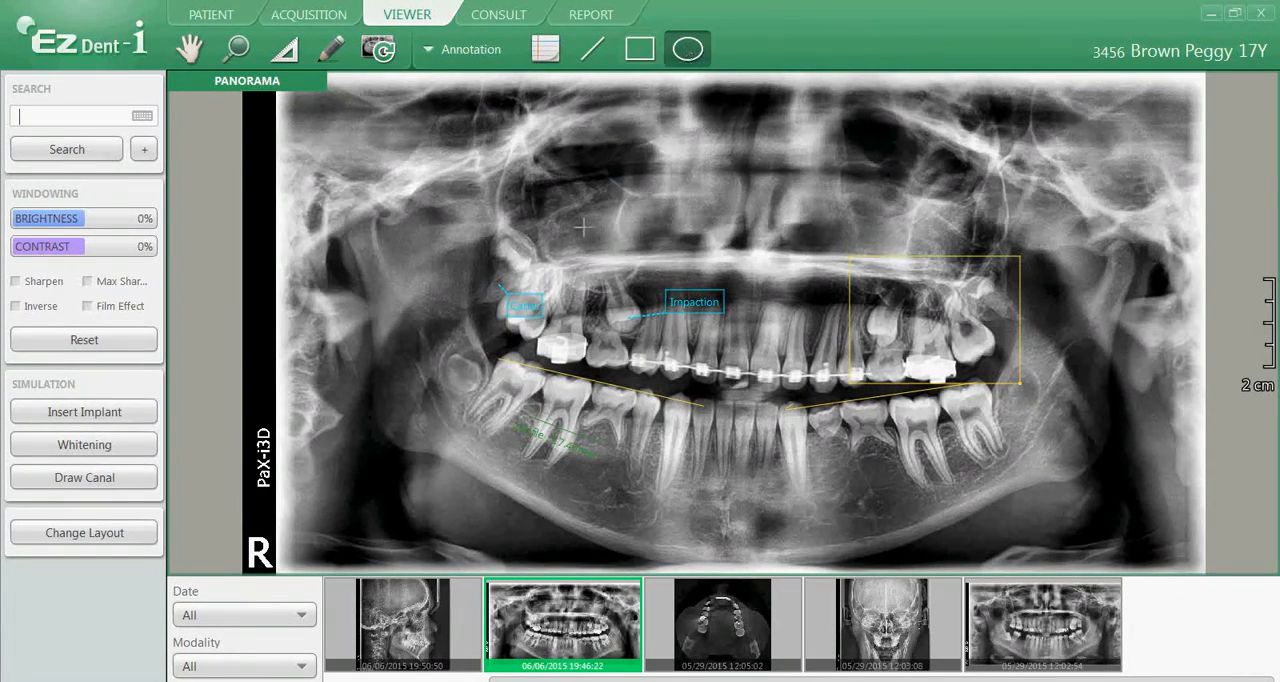
{"action": "left_click_drag", "start_coordinate": [432, 330], "coordinate": [514, 430]}
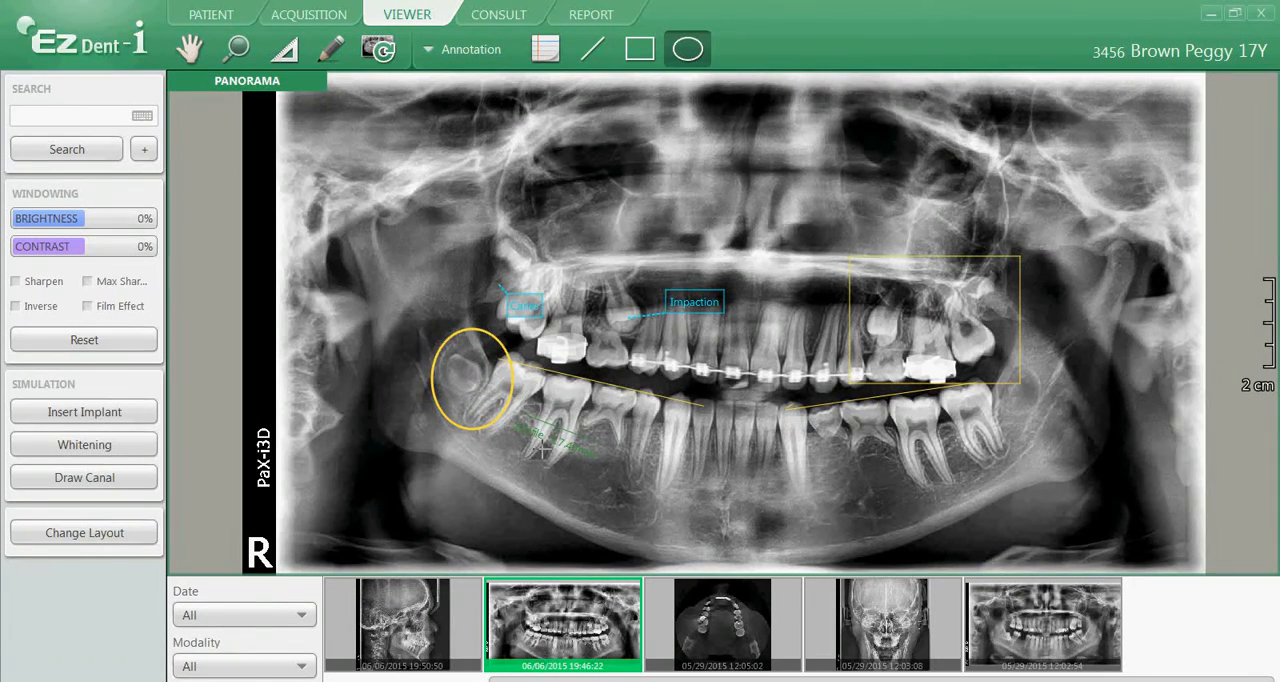
Region-capture the upper right teeth with their memos as a new image and open the capture from the patient's image list
{"action": "left_click", "coordinate": [472, 55]}
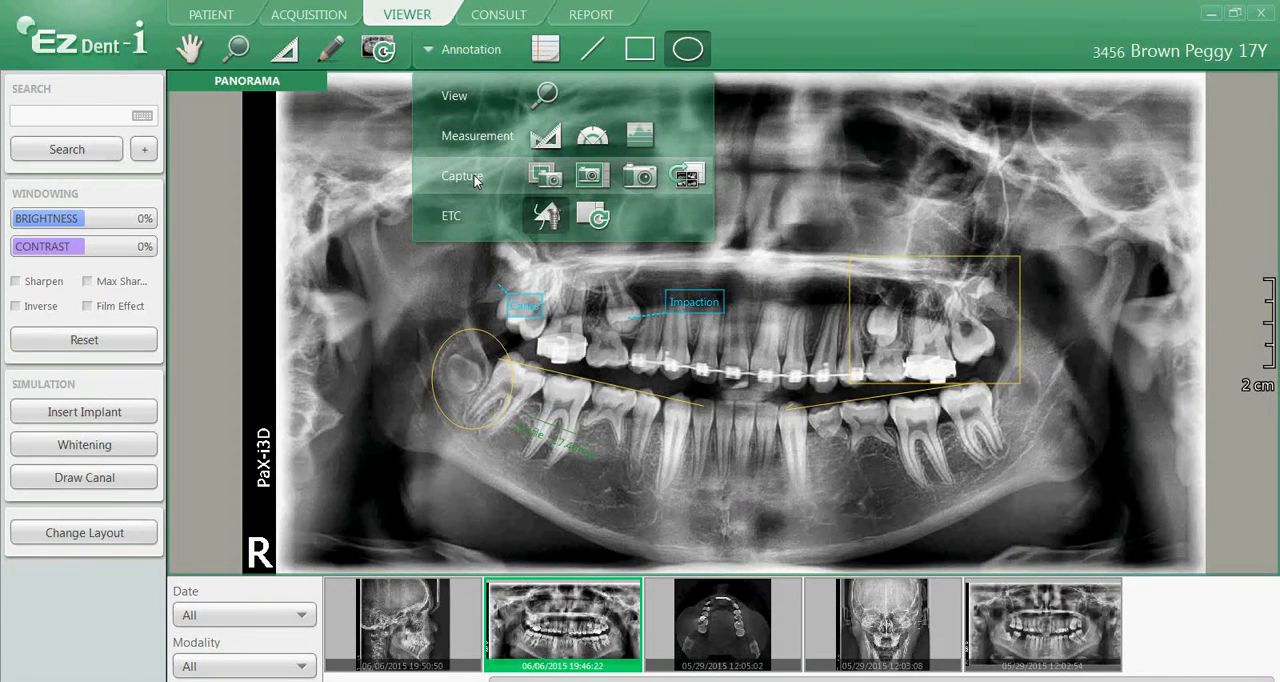
{"action": "left_click", "coordinate": [546, 175]}
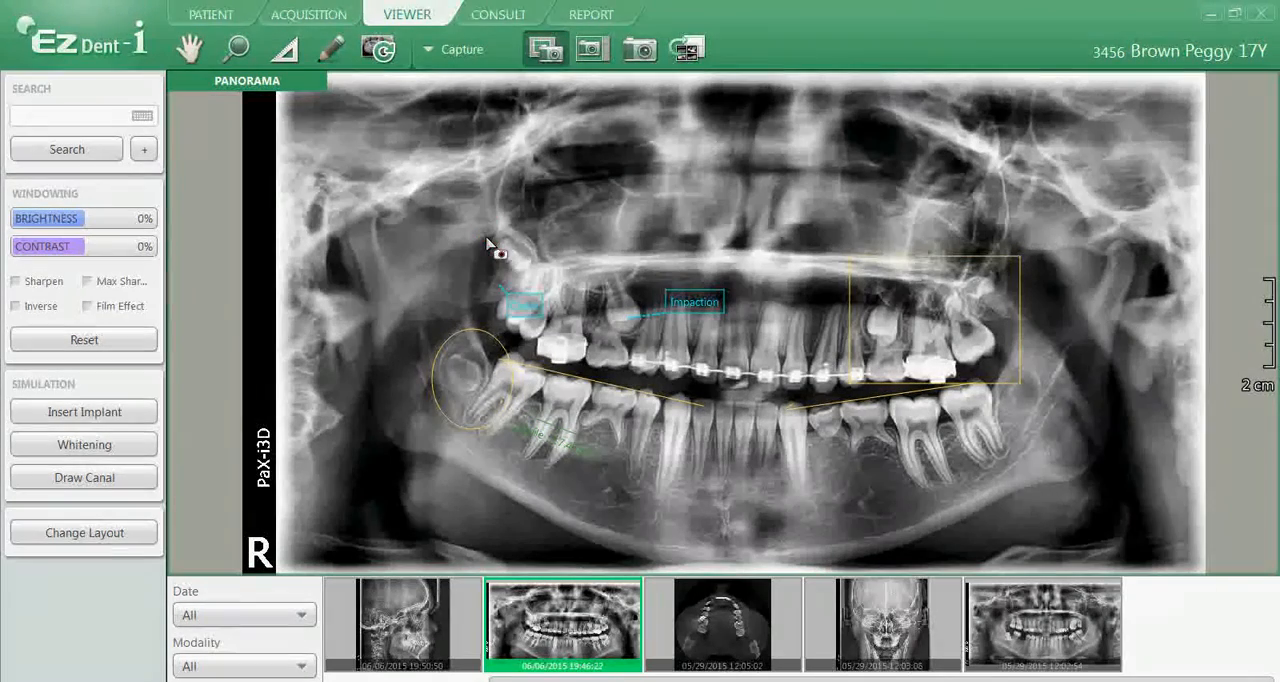
{"action": "left_click_drag", "start_coordinate": [489, 235], "coordinate": [728, 396]}
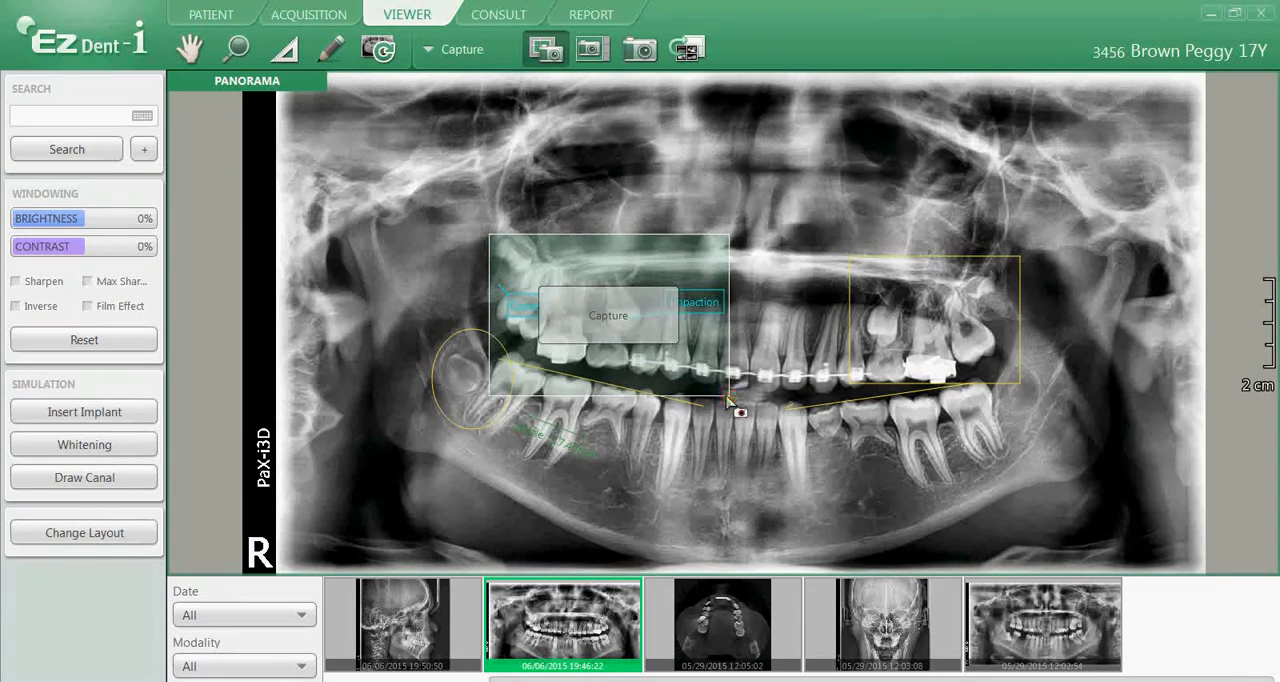
{"action": "left_click", "coordinate": [622, 318]}
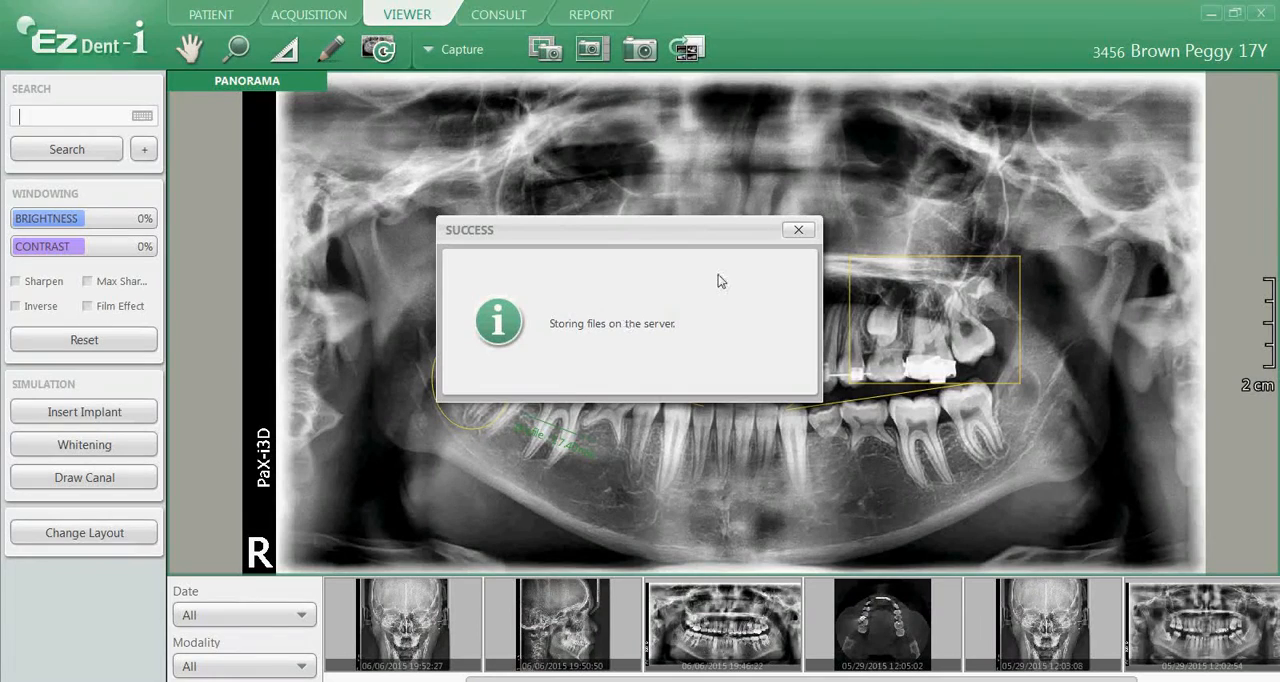
{"action": "left_click", "coordinate": [798, 231]}
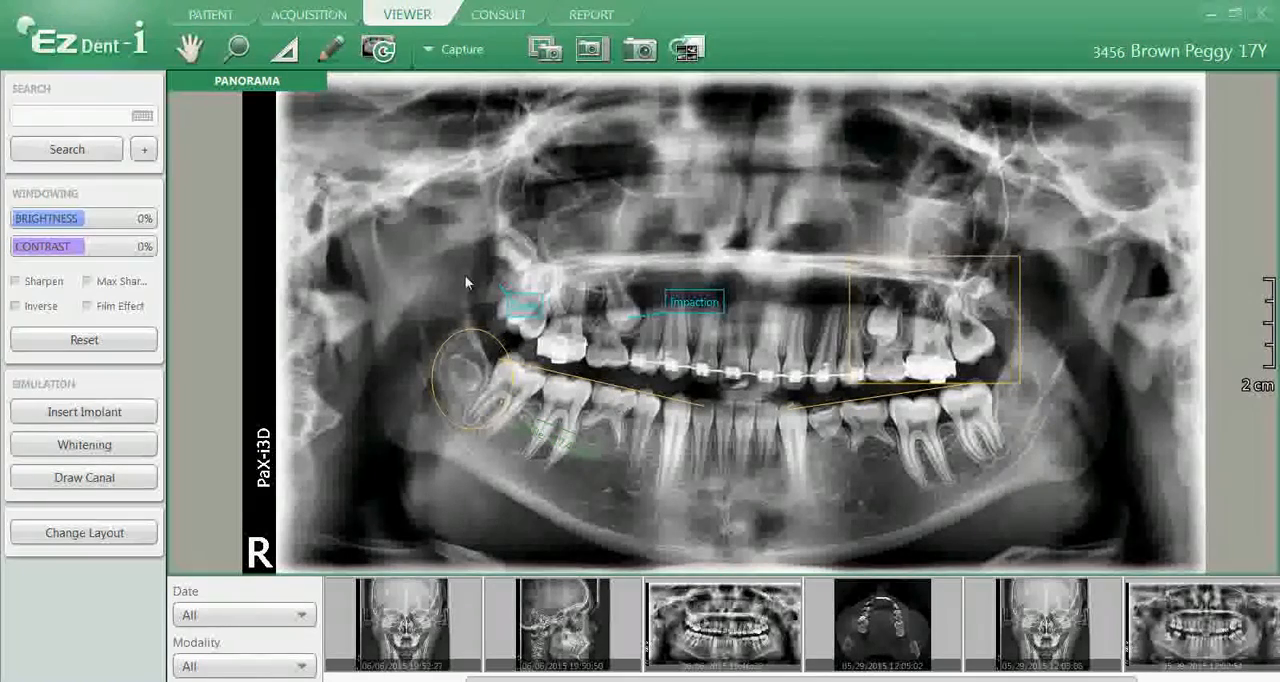
{"action": "left_click", "coordinate": [210, 16]}
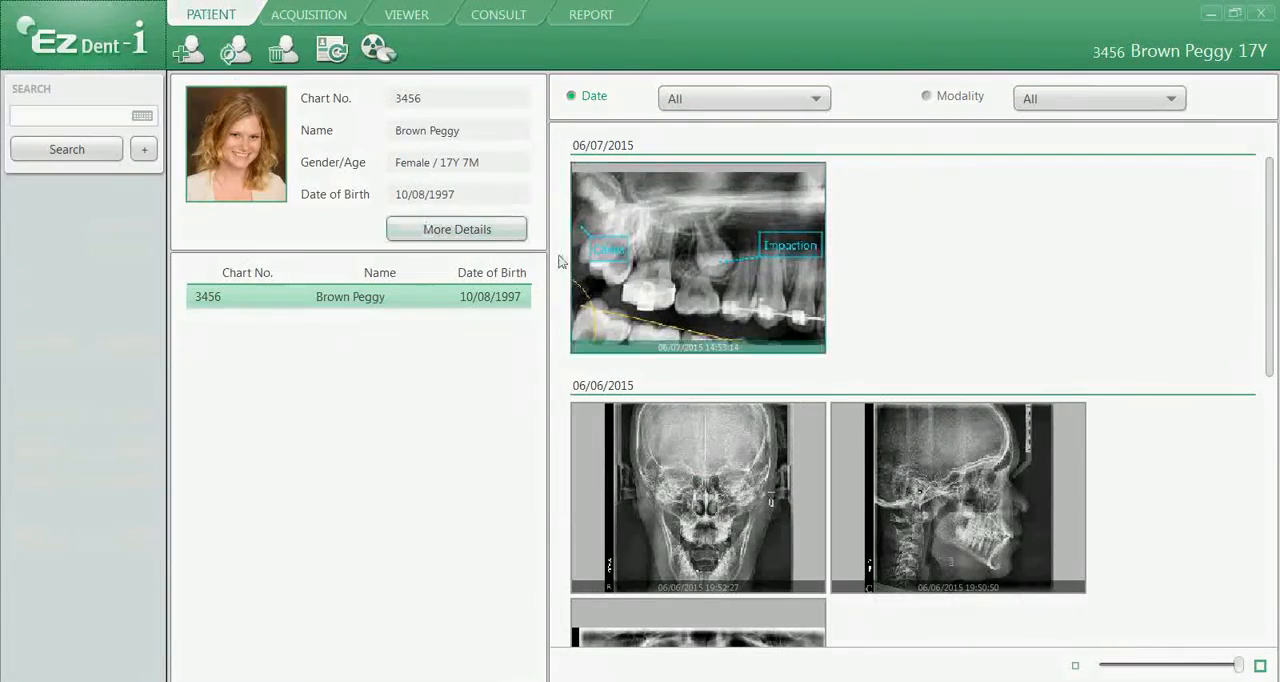
{"action": "double_click", "coordinate": [670, 257]}
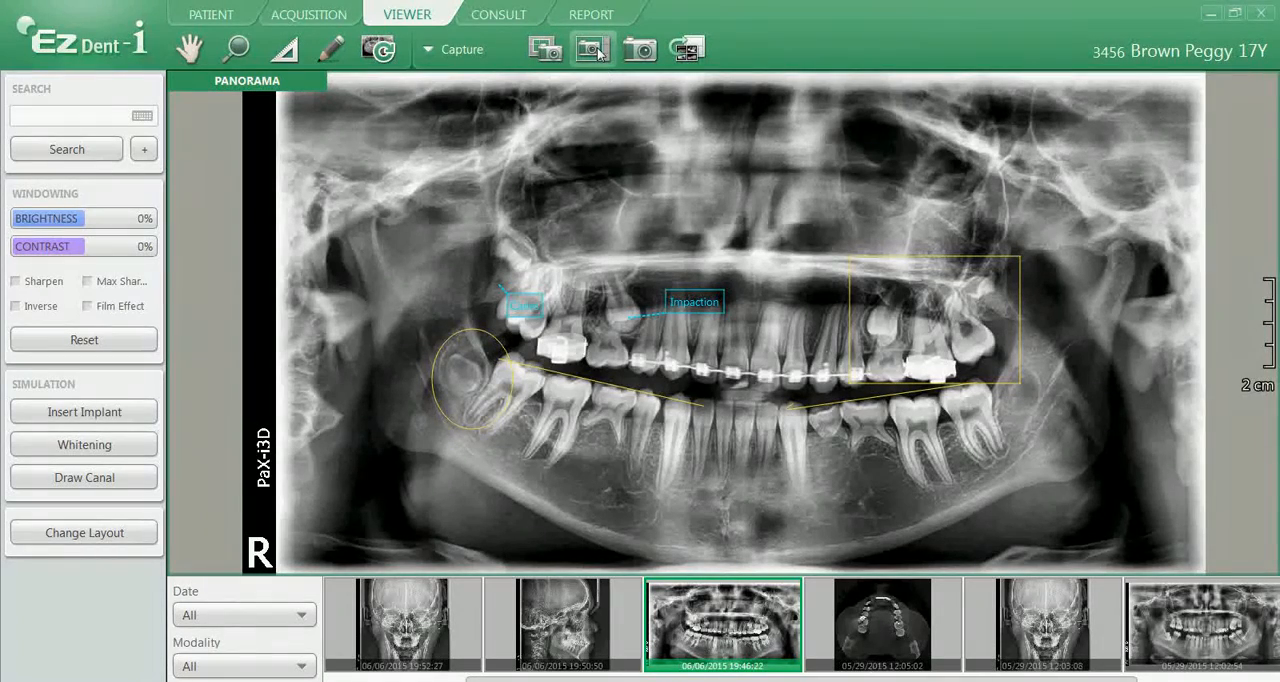
Capture the pane showing the annotated panorama as a new image in the patient's image list
{"action": "left_click", "coordinate": [596, 50]}
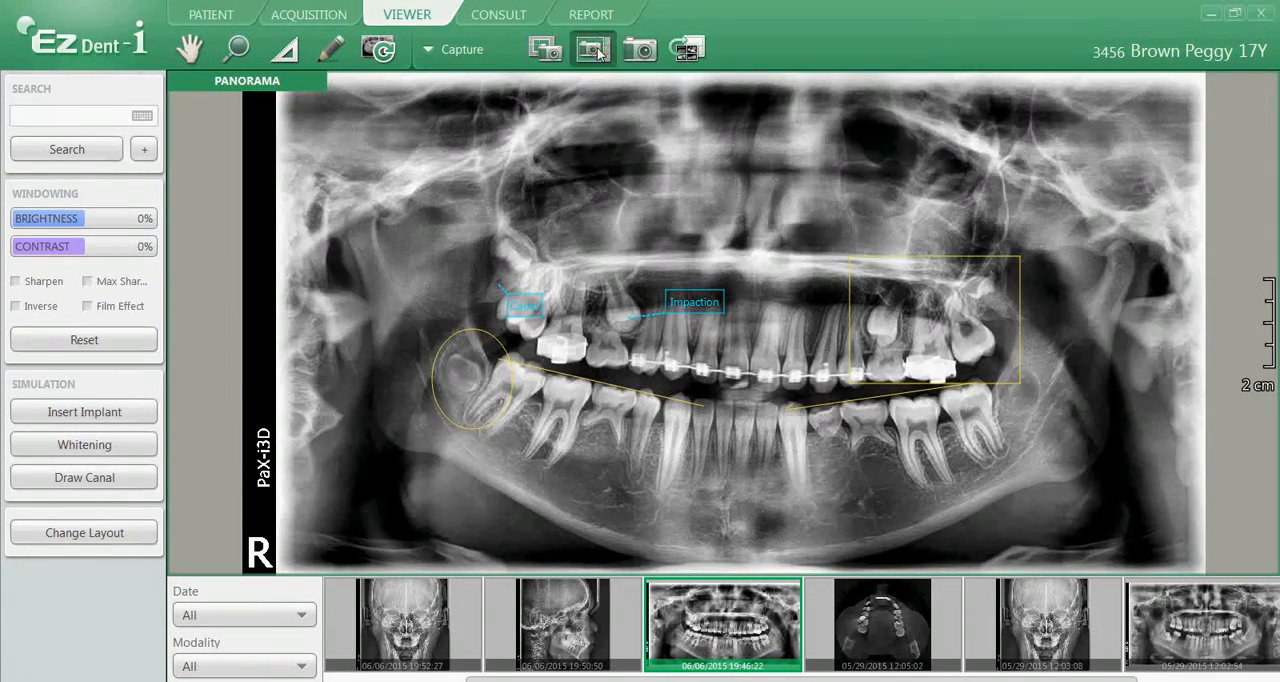
{"action": "mouse_move", "coordinate": [594, 182]}
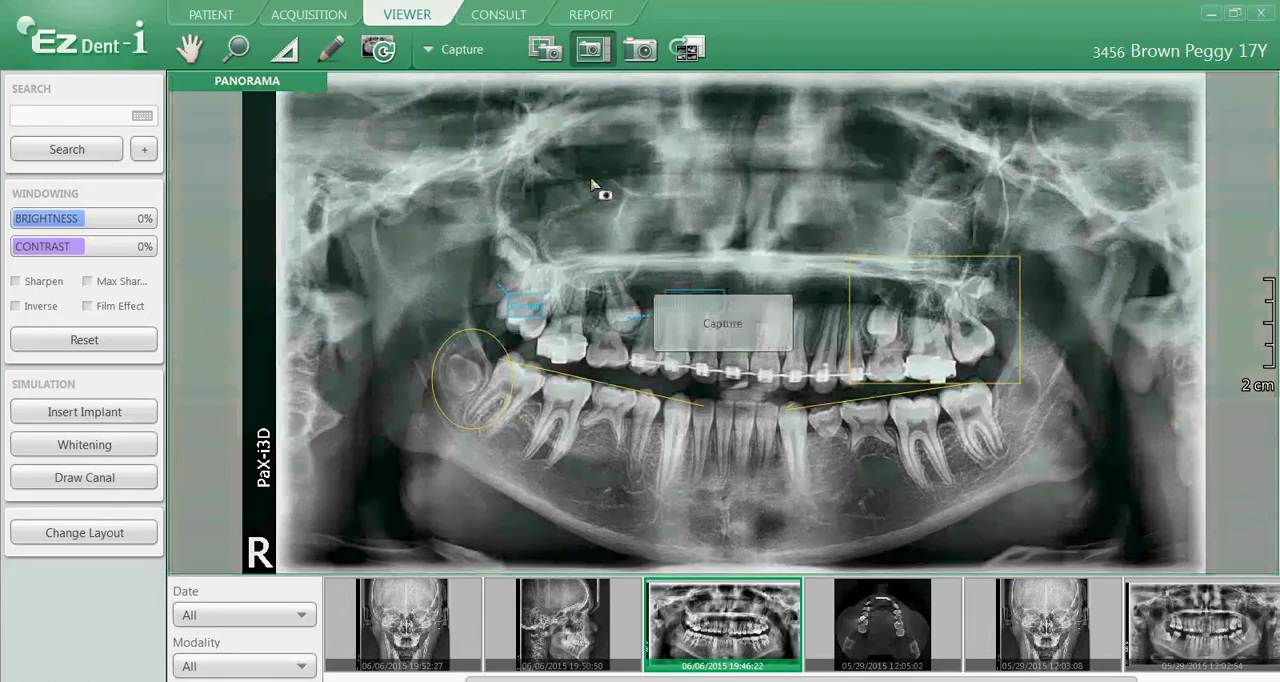
{"action": "left_click", "coordinate": [715, 322]}
{"action": "left_click", "coordinate": [797, 233]}
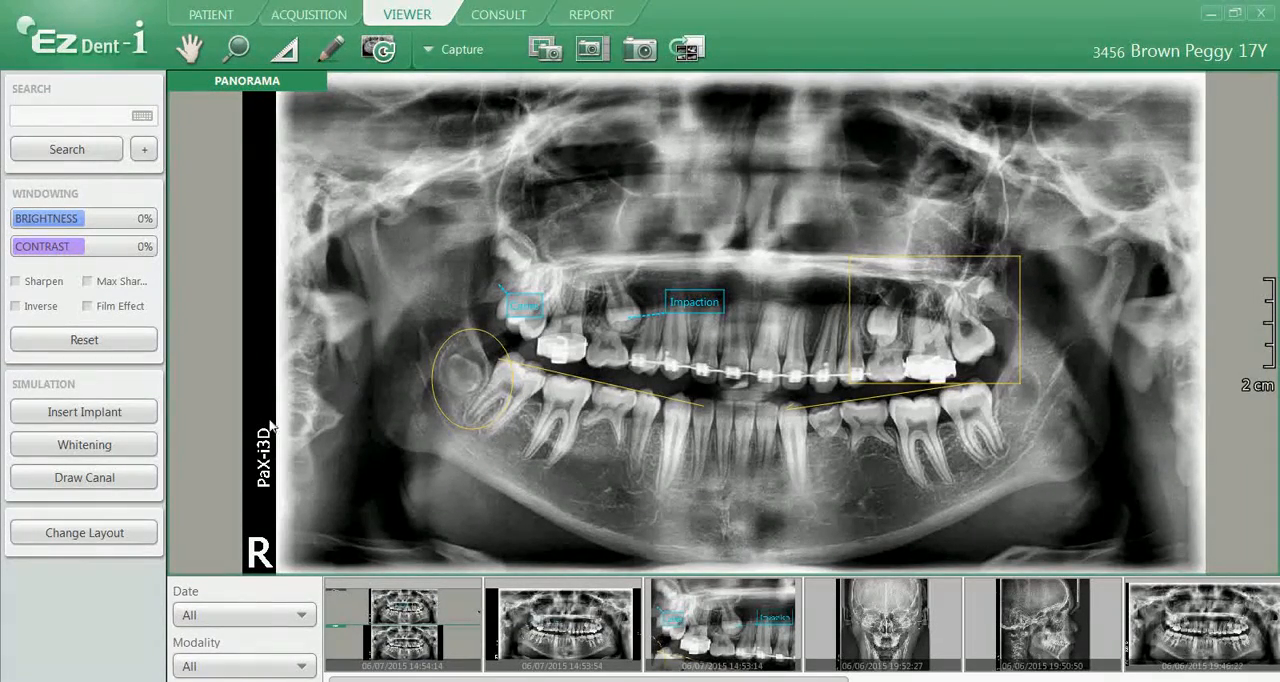
Change the layout to 1 X 2 and load the captured panorama into the lower pane, replacing it with the original annotated panorama
{"action": "left_click", "coordinate": [102, 530]}
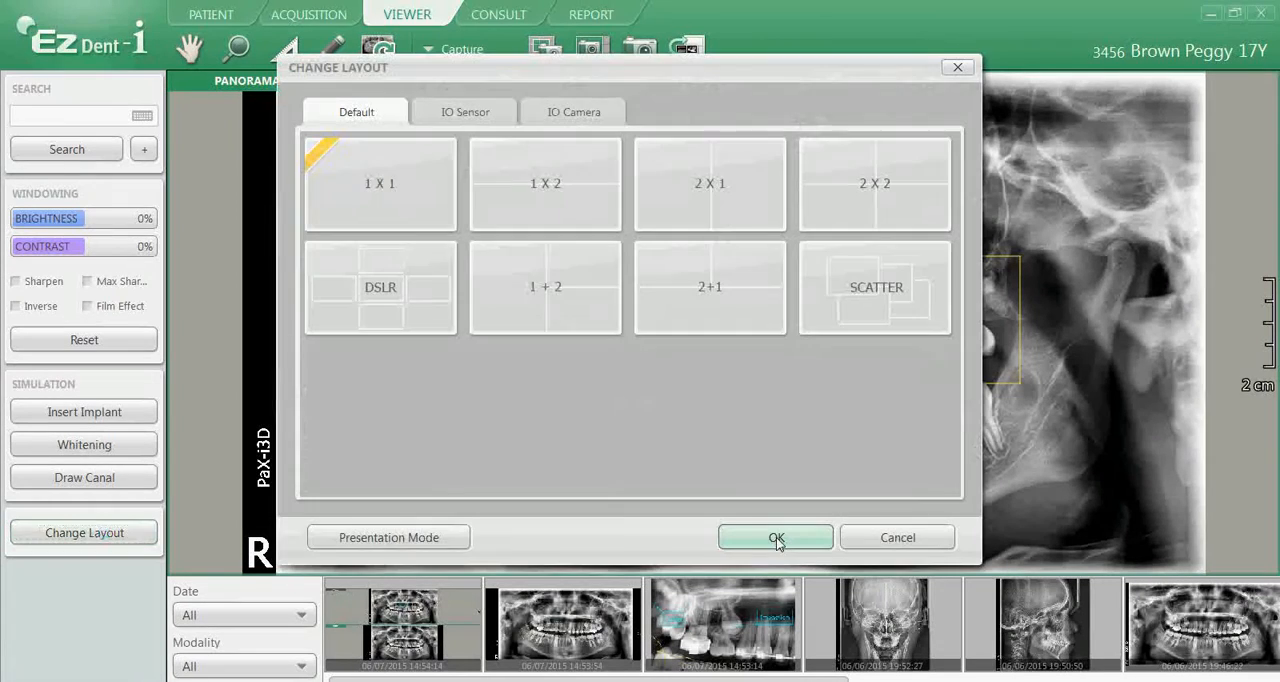
{"action": "left_click", "coordinate": [540, 194]}
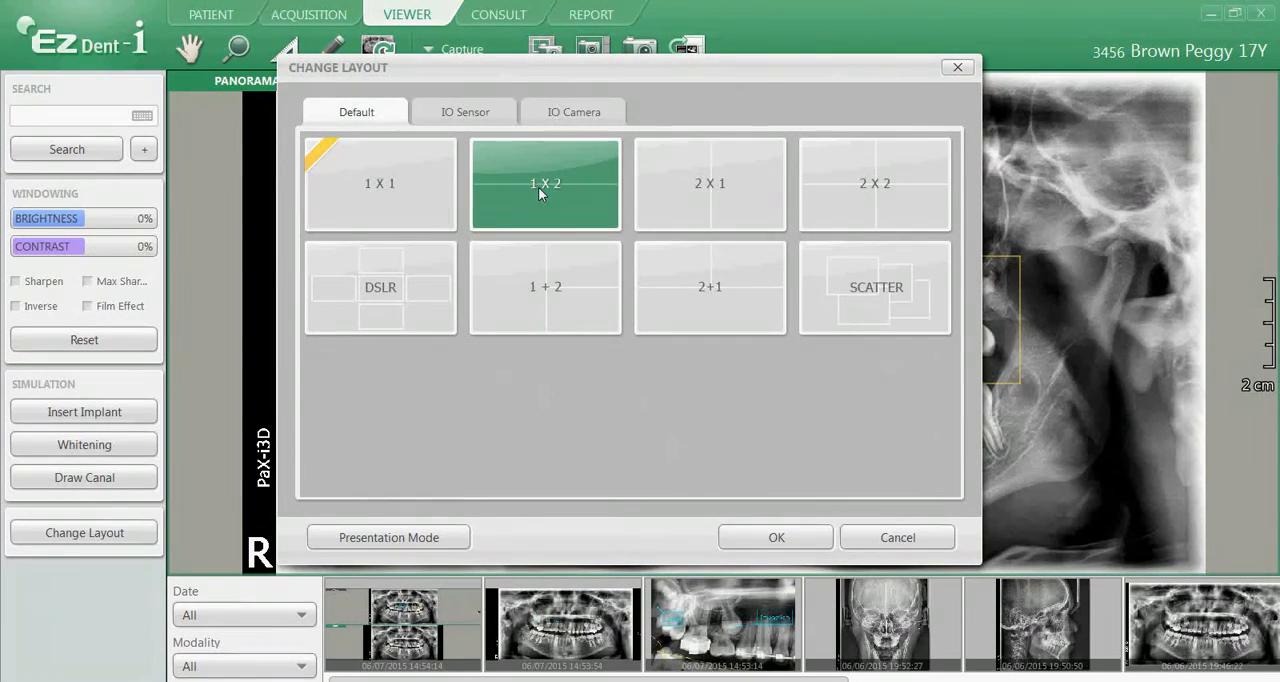
{"action": "left_click", "coordinate": [790, 541]}
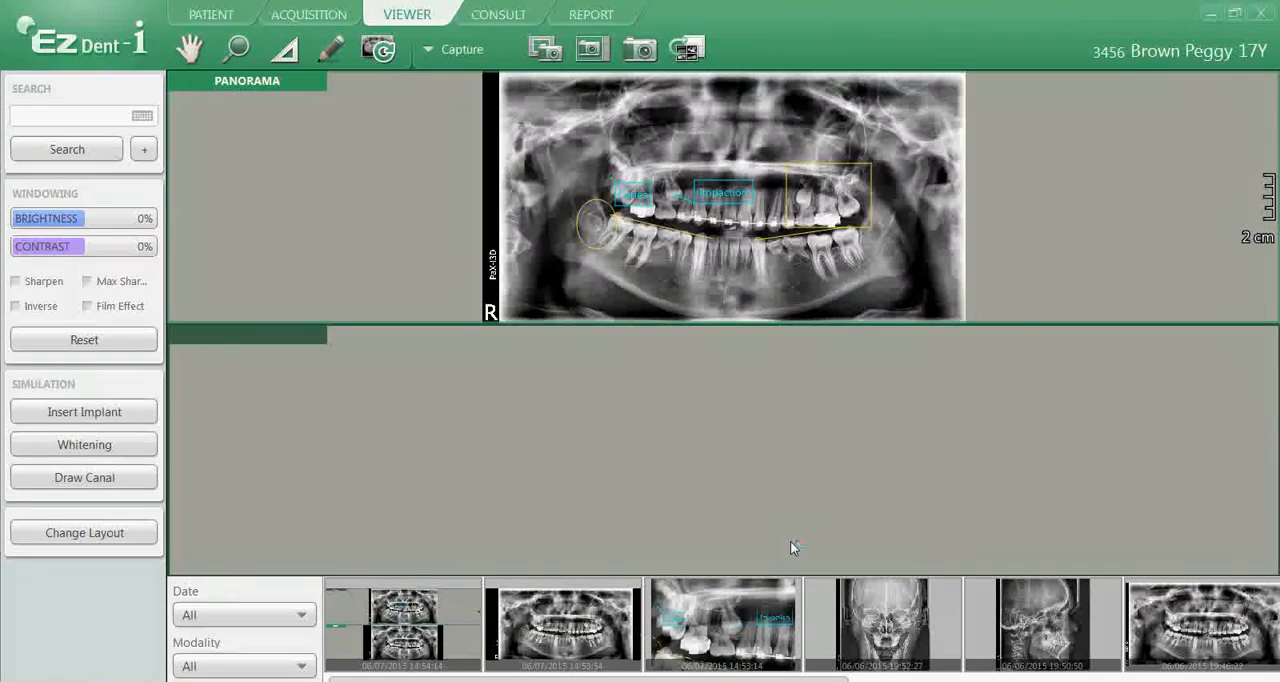
{"action": "left_click_drag", "start_coordinate": [575, 622], "coordinate": [772, 430]}
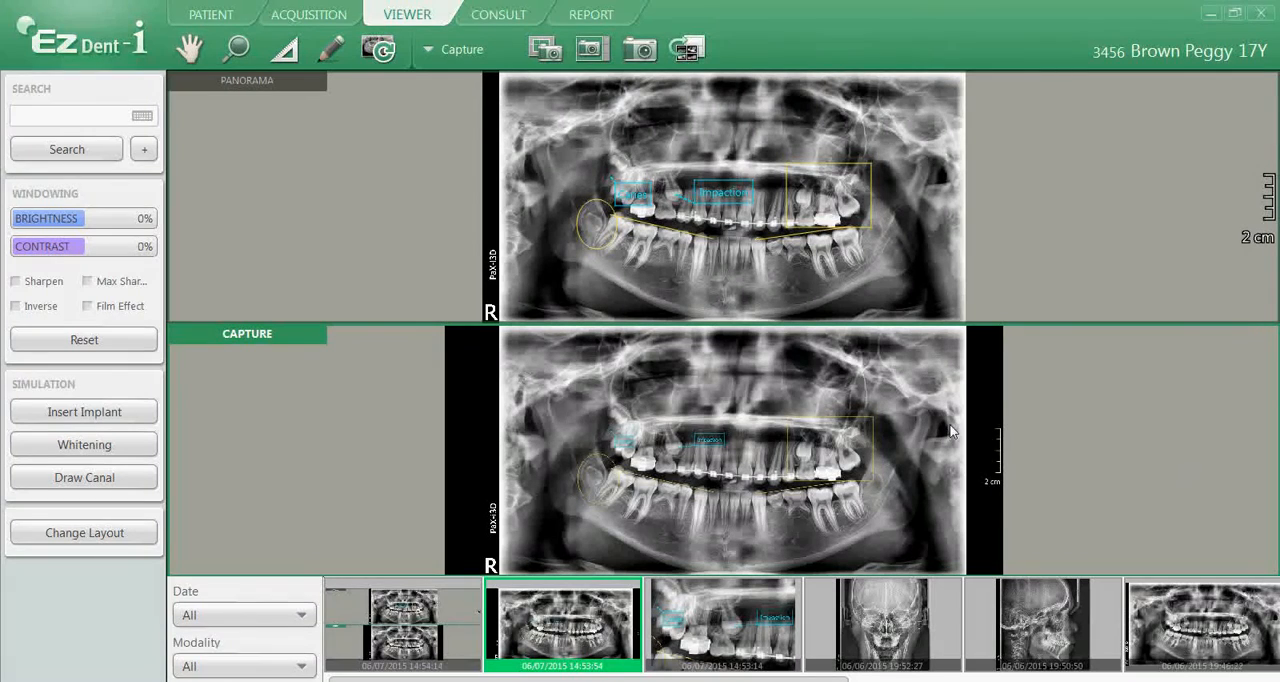
{"action": "left_click_drag", "start_coordinate": [1198, 630], "coordinate": [758, 448]}
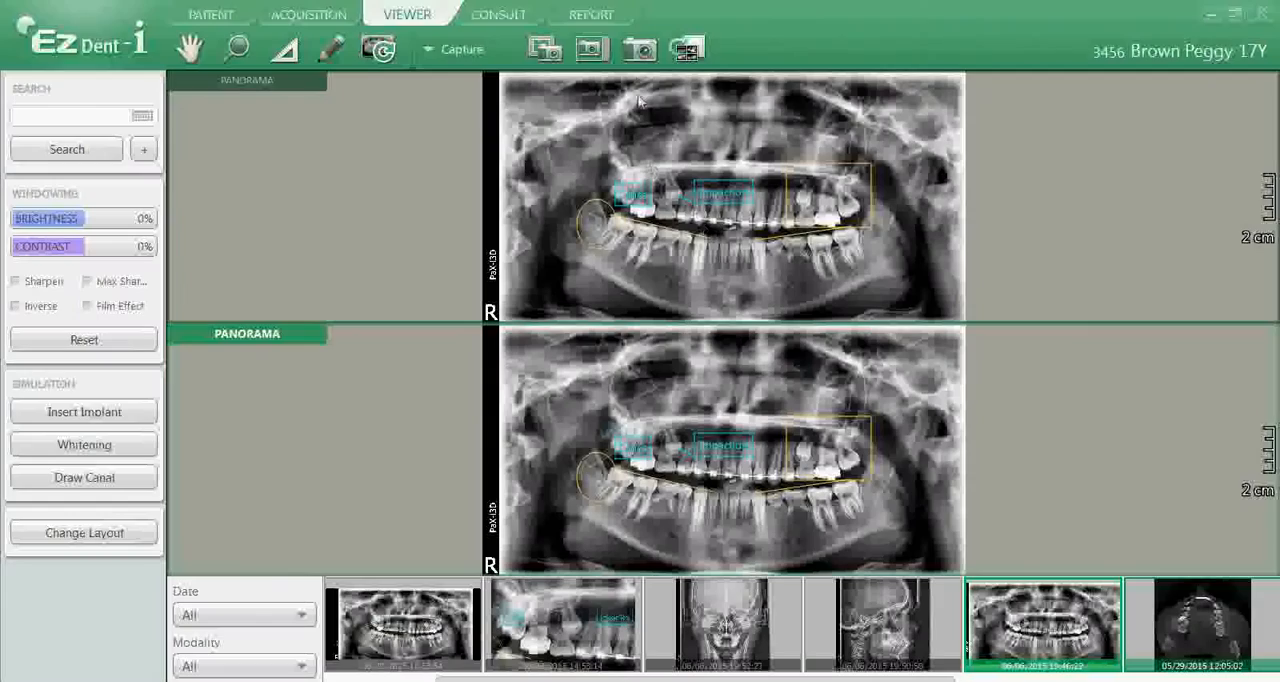
Capture both panorama panes together as one new image and send the two-pane view to the report
{"action": "left_click", "coordinate": [641, 52]}
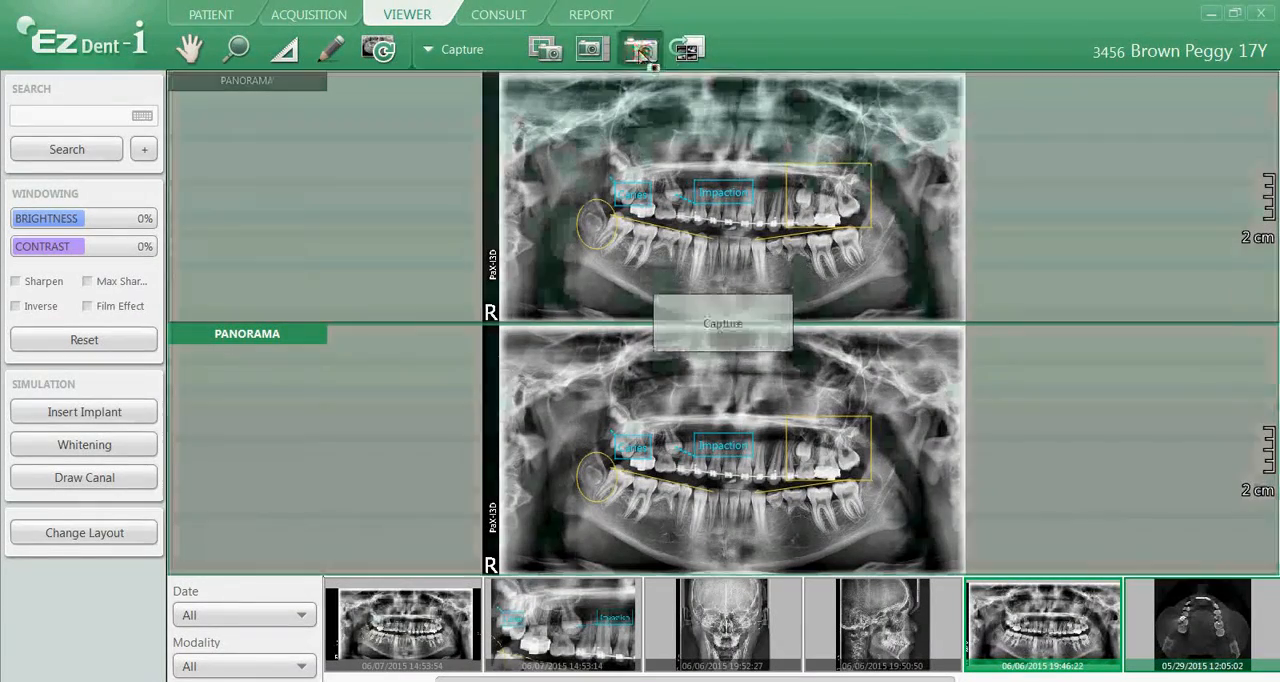
{"action": "left_click", "coordinate": [716, 330]}
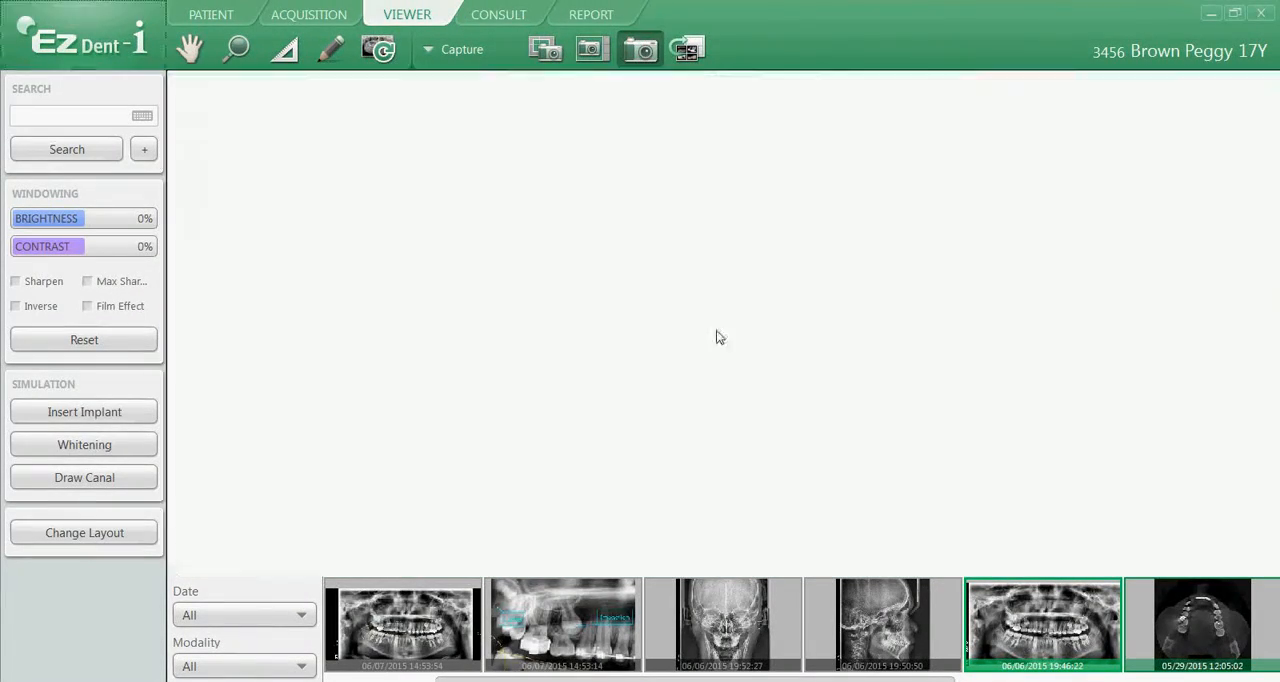
{"action": "left_click", "coordinate": [799, 231]}
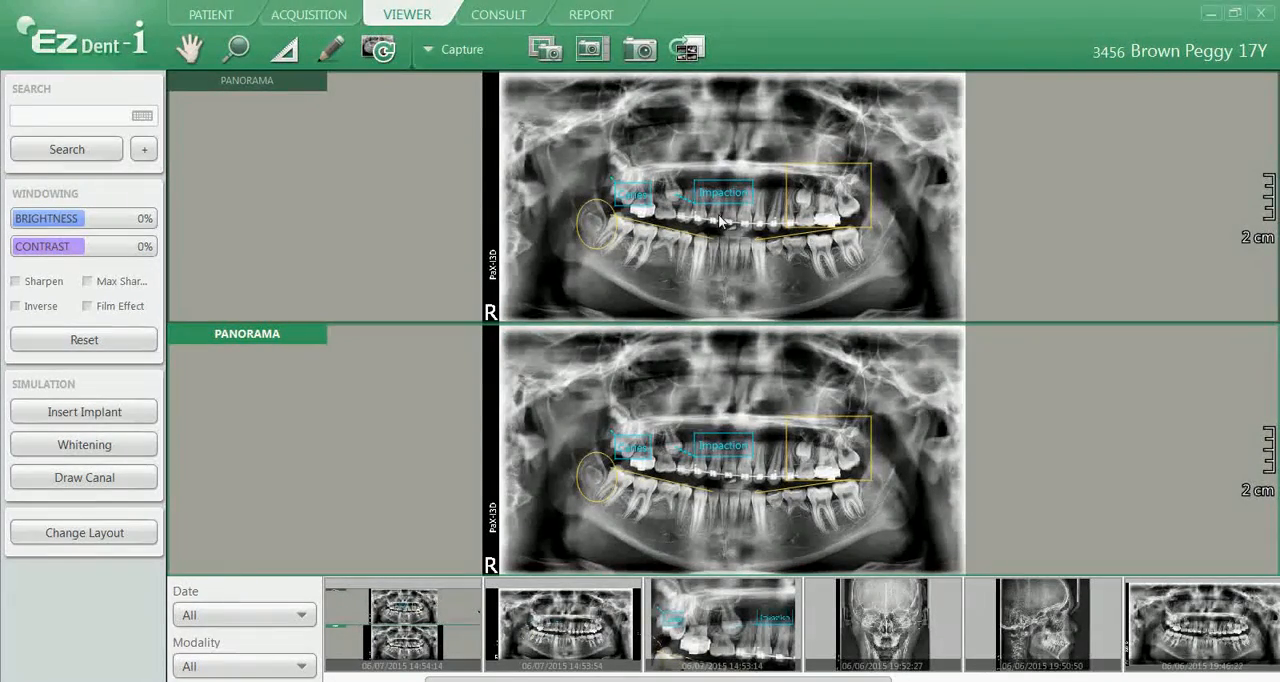
{"action": "left_click", "coordinate": [697, 56]}
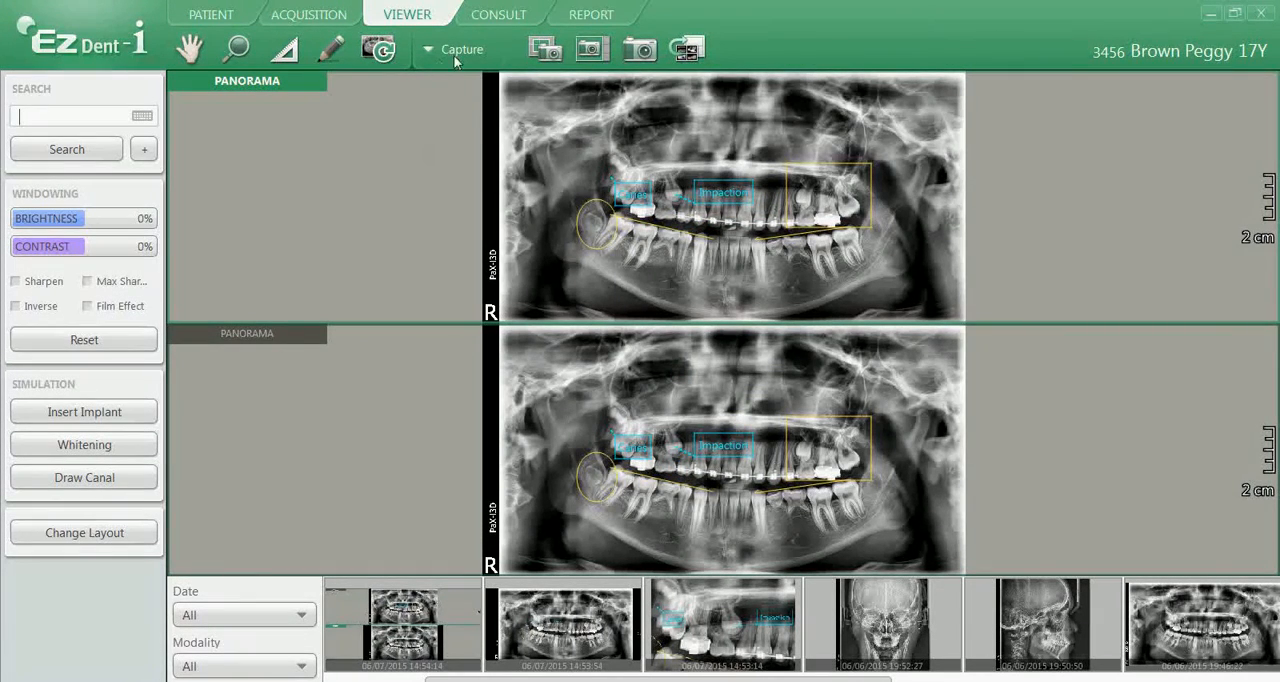
Return to the viewer and change the layout to 1 X 1 for the annotated panorama
{"action": "left_click", "coordinate": [455, 54]}
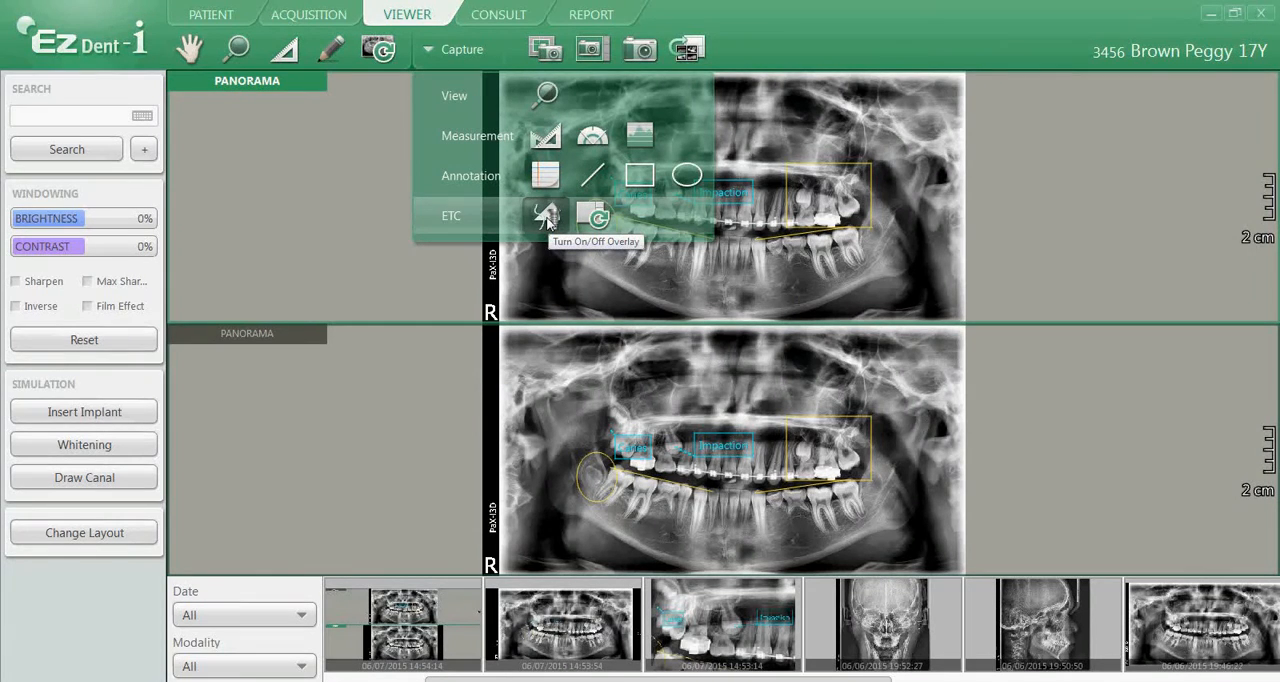
{"action": "left_click", "coordinate": [546, 216]}
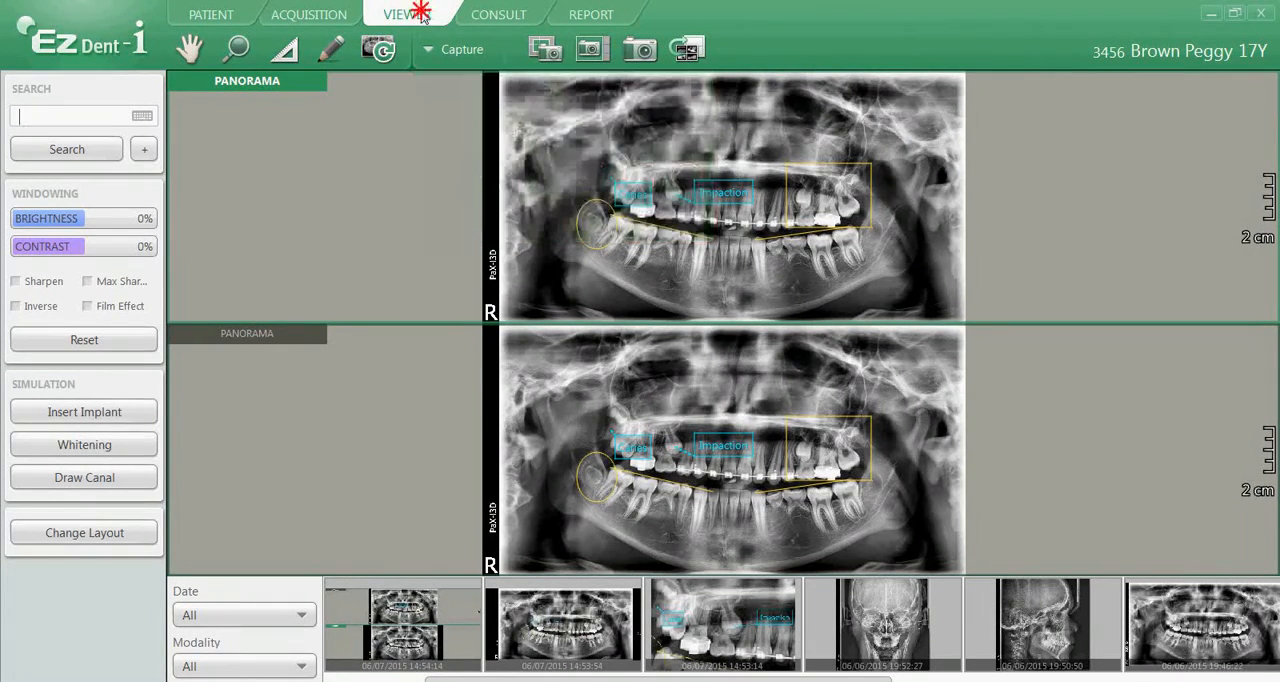
{"action": "left_click", "coordinate": [93, 539]}
{"action": "double_click", "coordinate": [408, 192]}
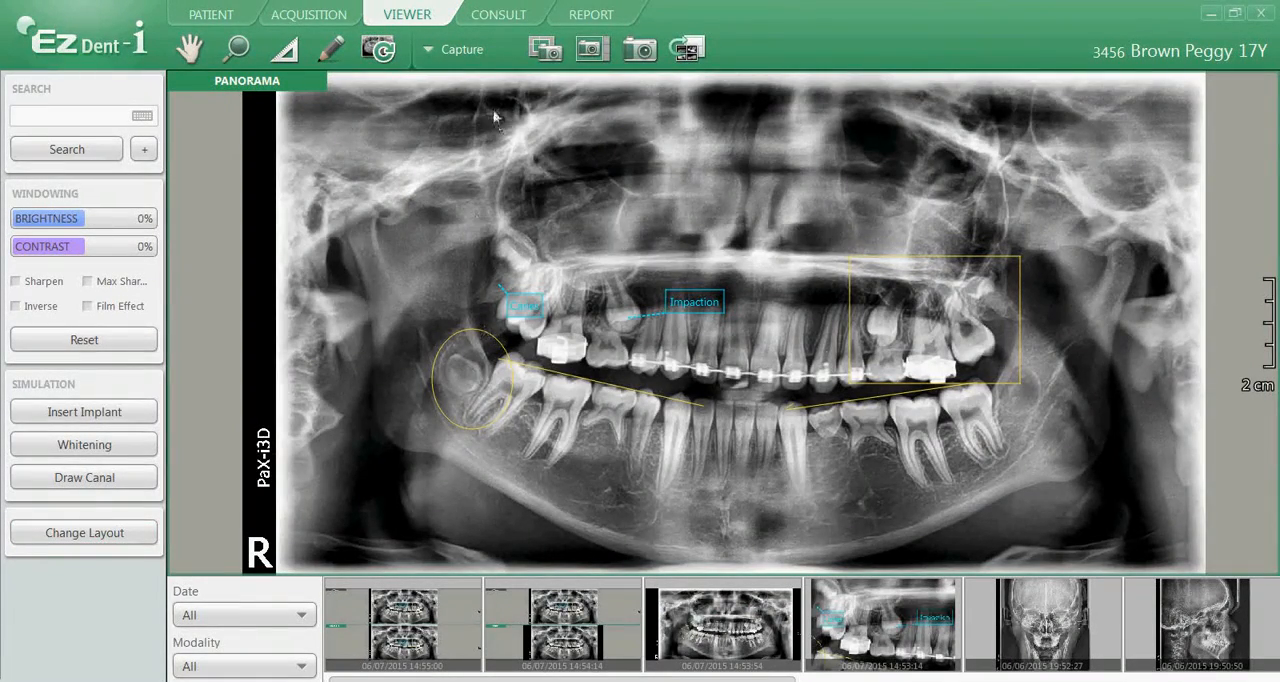
Turn the overlay of memos, lines and shapes on the panorama off and back on
{"action": "left_click", "coordinate": [473, 52]}
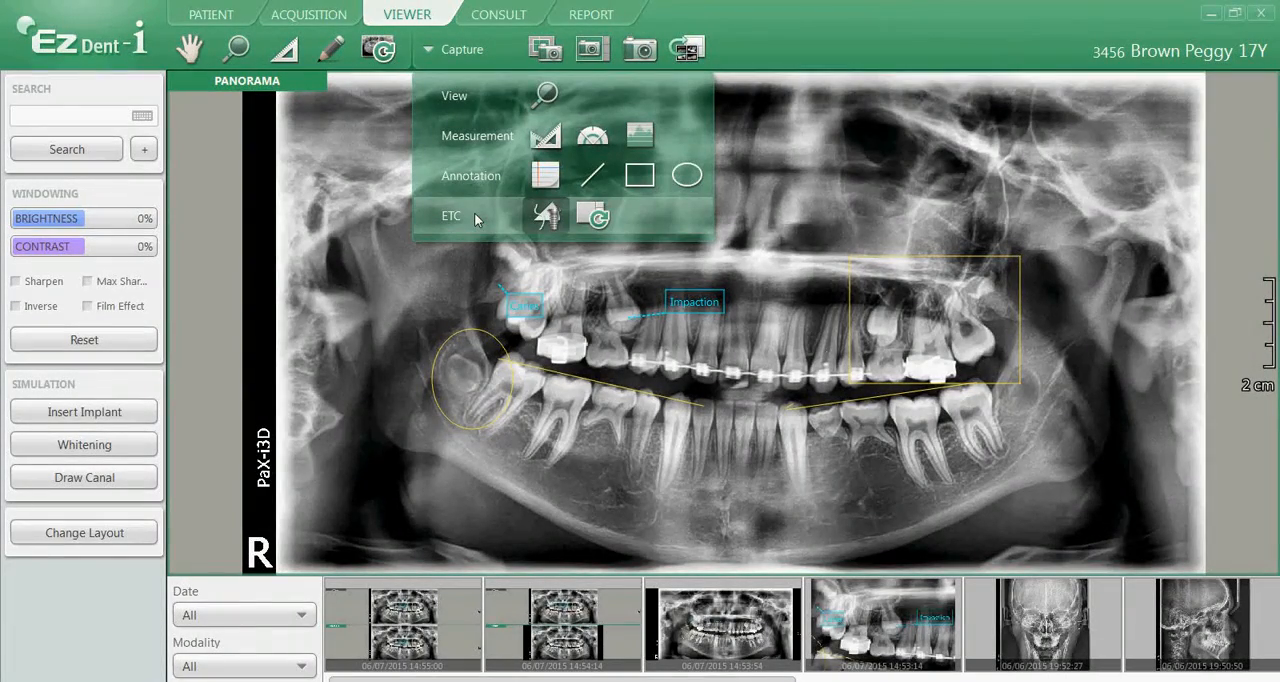
{"action": "left_click", "coordinate": [549, 217]}
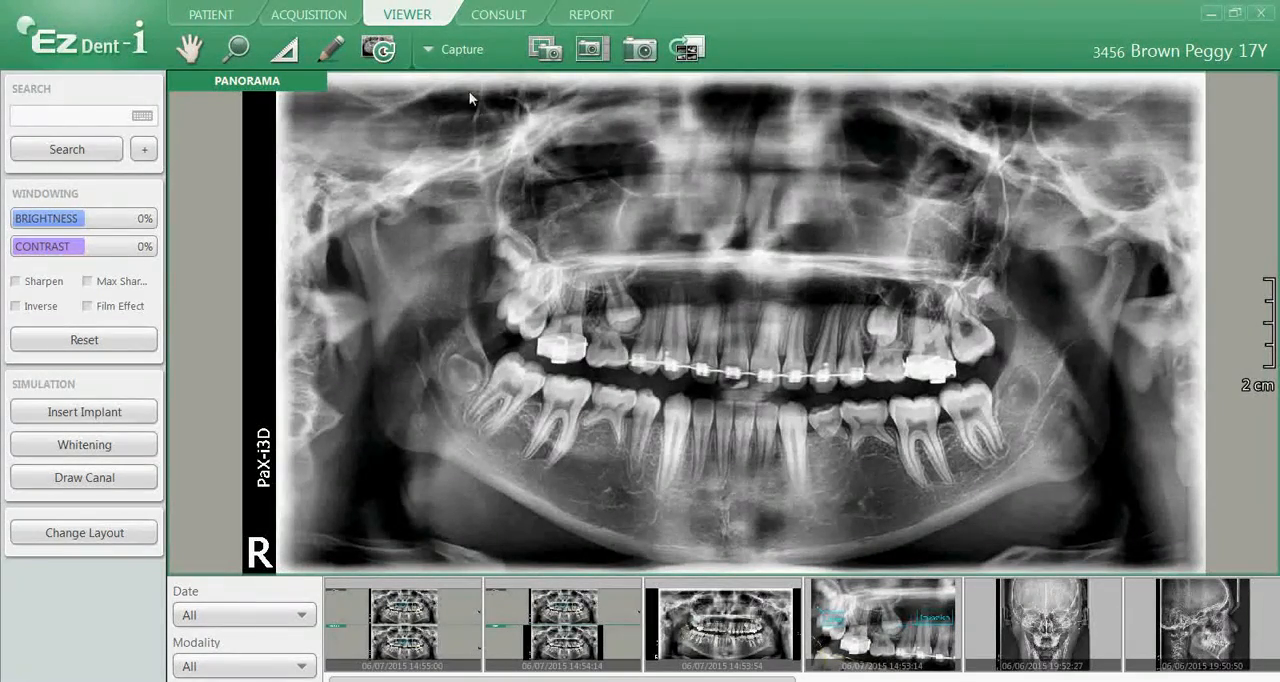
{"action": "left_click", "coordinate": [460, 55]}
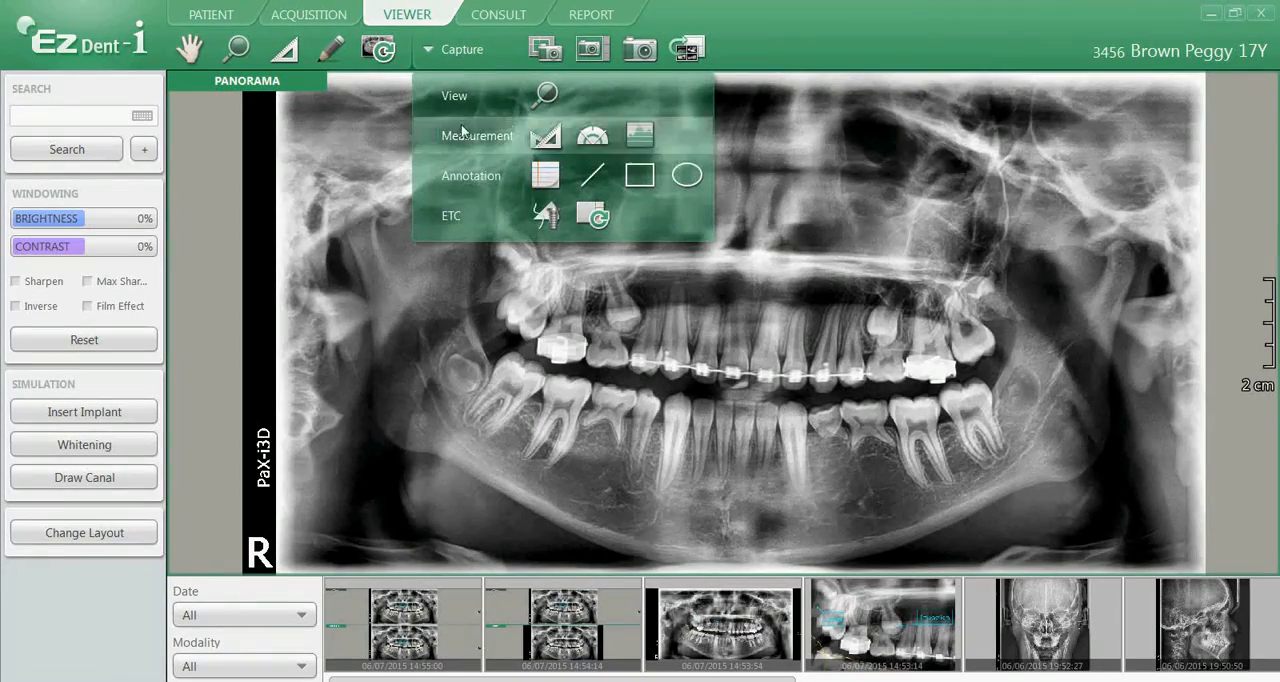
{"action": "left_click", "coordinate": [548, 215]}
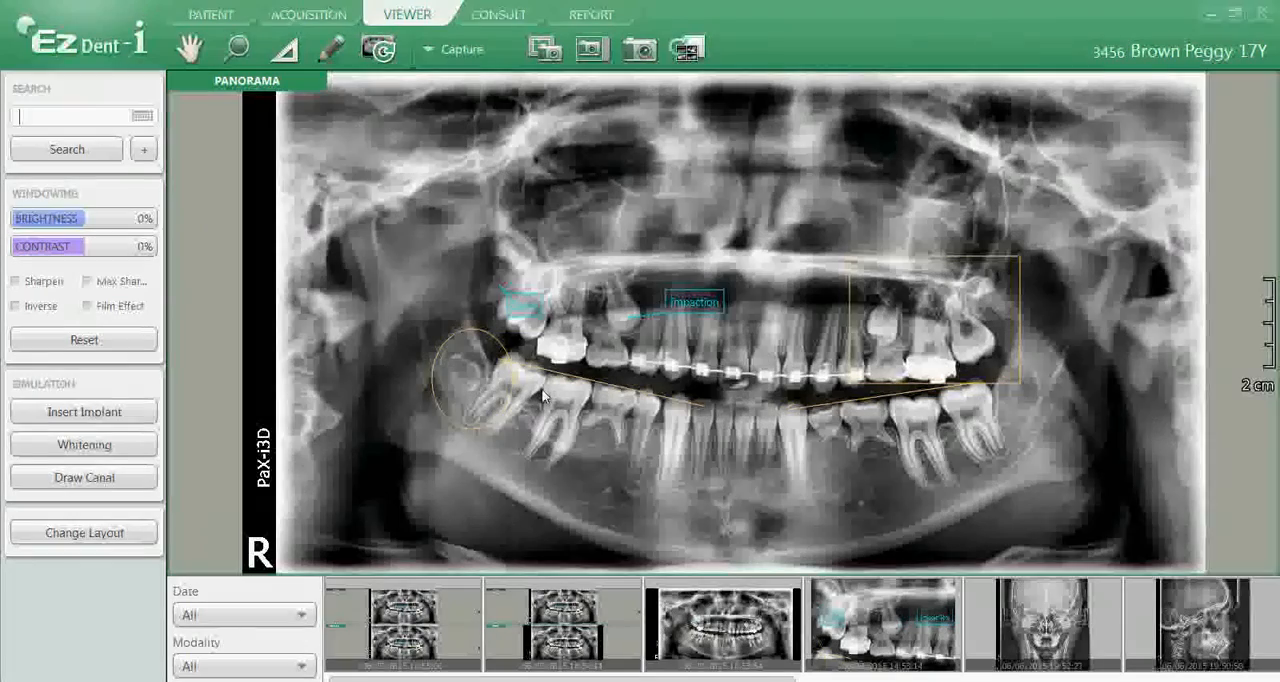
Initialize all work on the panorama to remove its memos, lines and shapes
{"action": "left_click", "coordinate": [465, 58]}
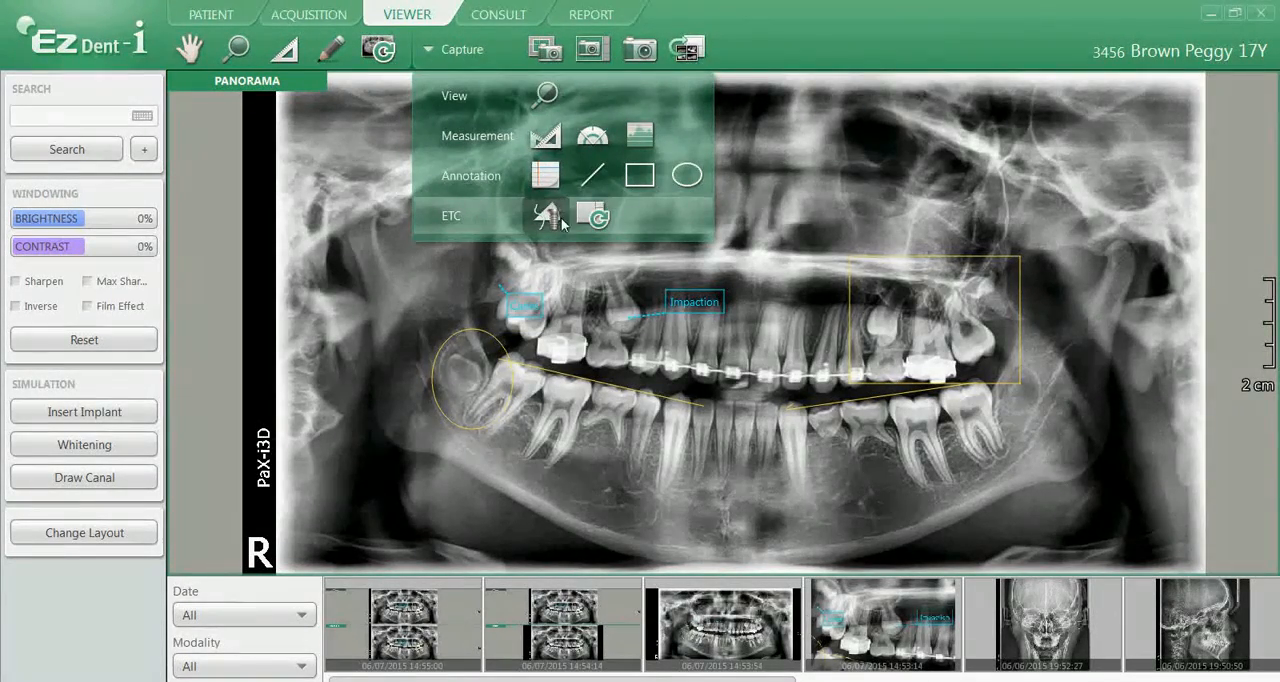
{"action": "left_click", "coordinate": [593, 215]}
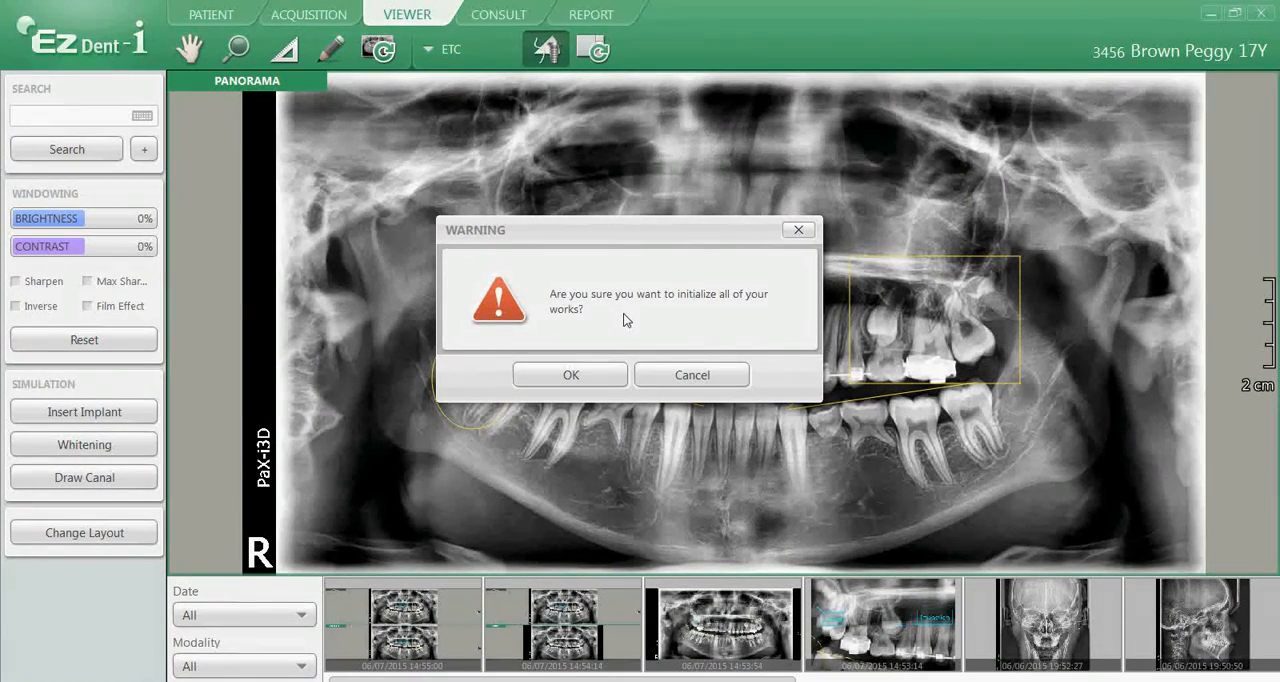
{"action": "left_click", "coordinate": [581, 377]}
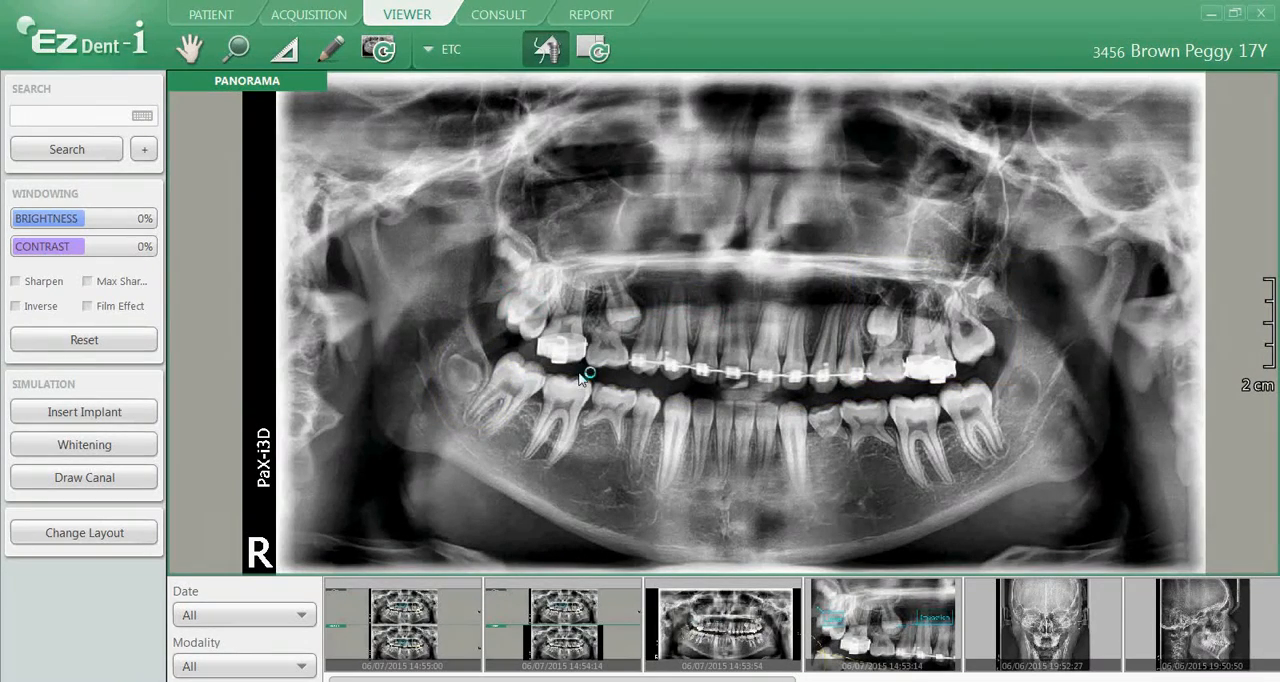